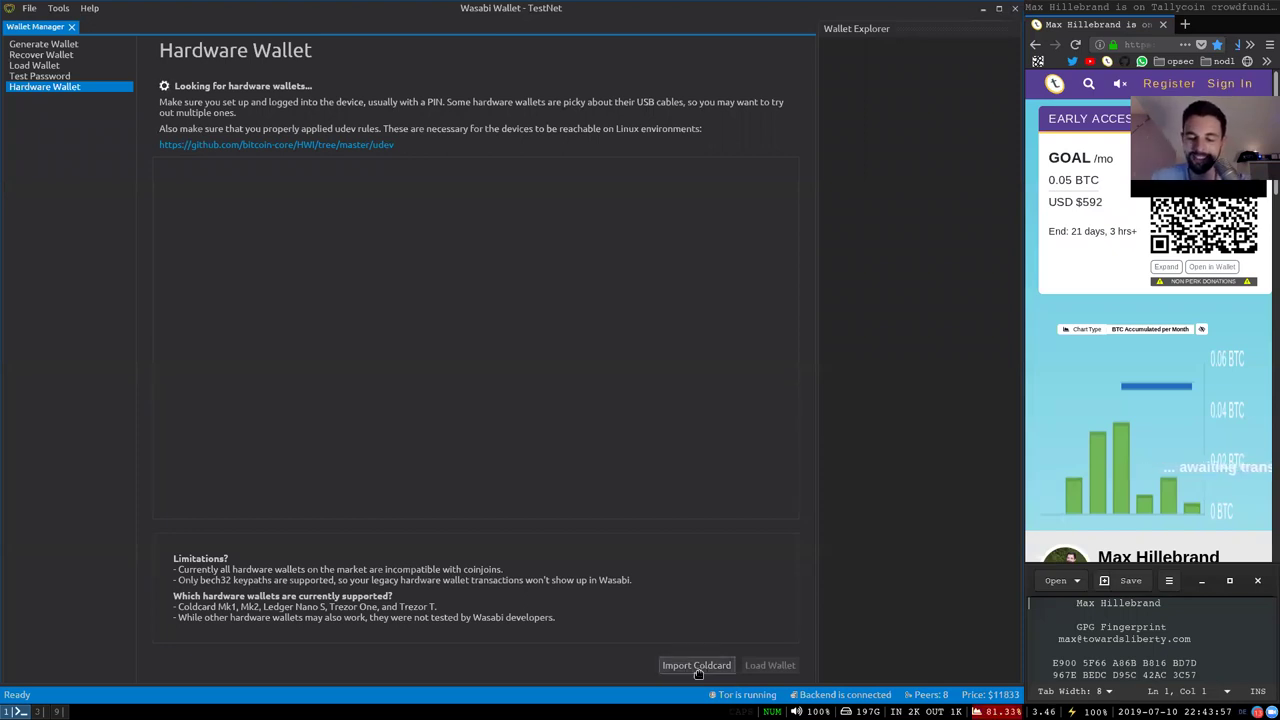
Import the ColdCard wallet file new-wasabi.json from the 16 GB volume
{"action": "left_click", "coordinate": [691, 670]}
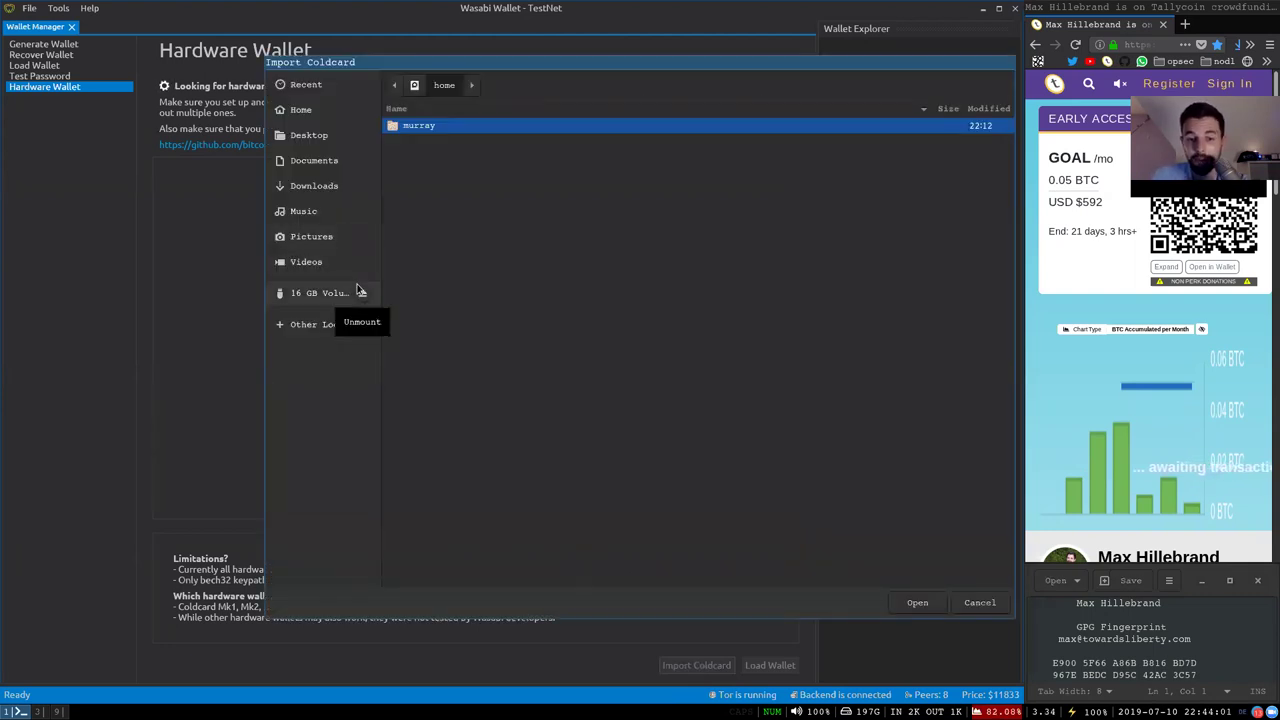
{"action": "left_click", "coordinate": [322, 294]}
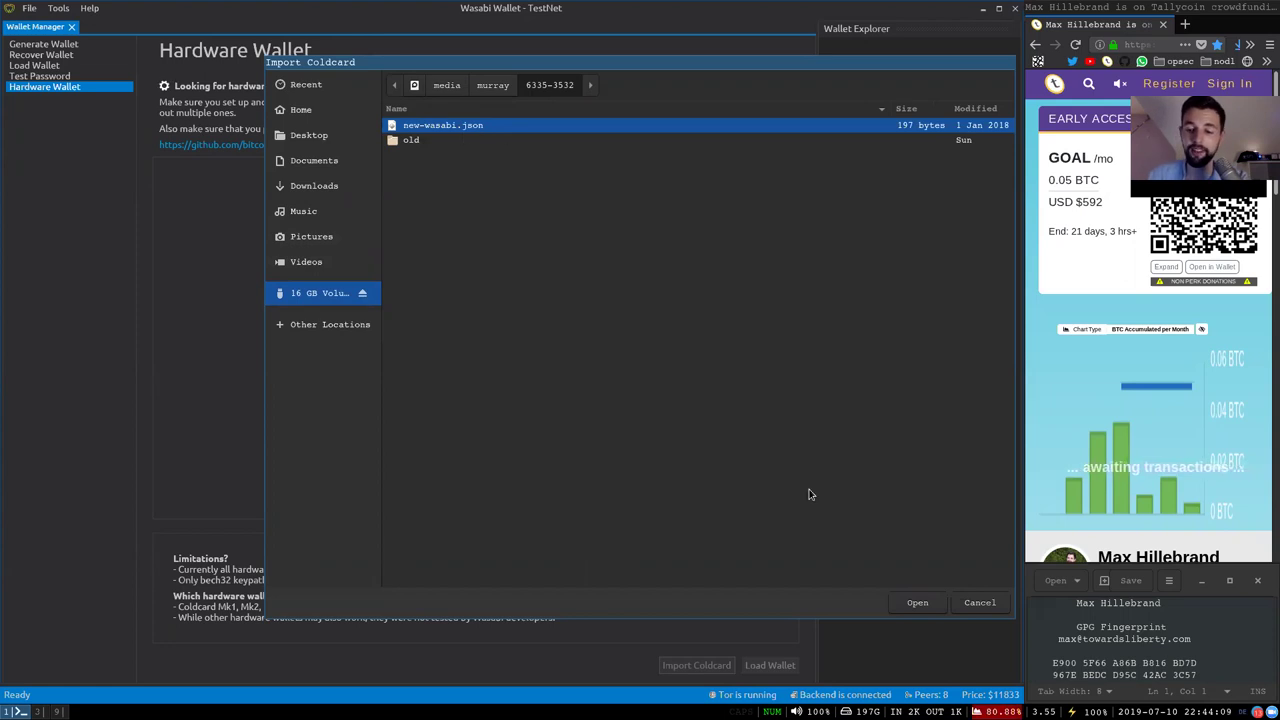
{"action": "left_click", "coordinate": [913, 600]}
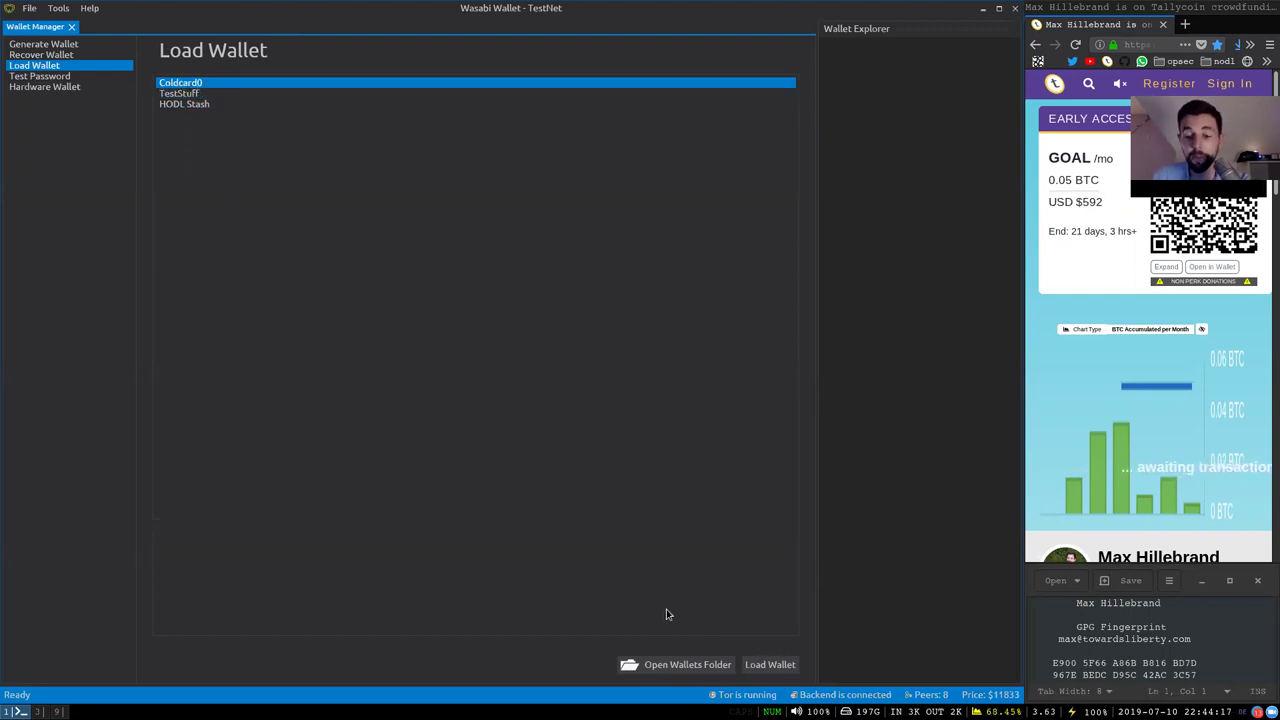
Check the wallets folder, close it, and load the Coldcard0 wallet
{"action": "left_click", "coordinate": [668, 664]}
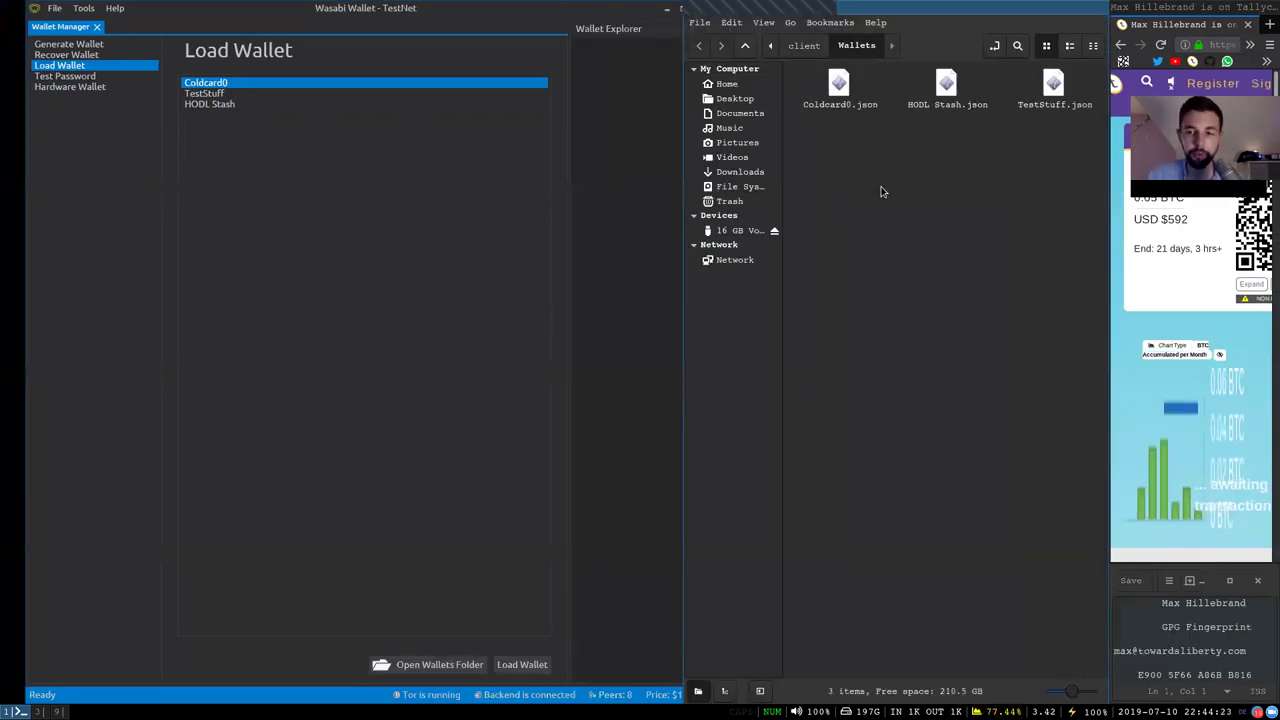
{"action": "key", "text": "ctrl+w"}
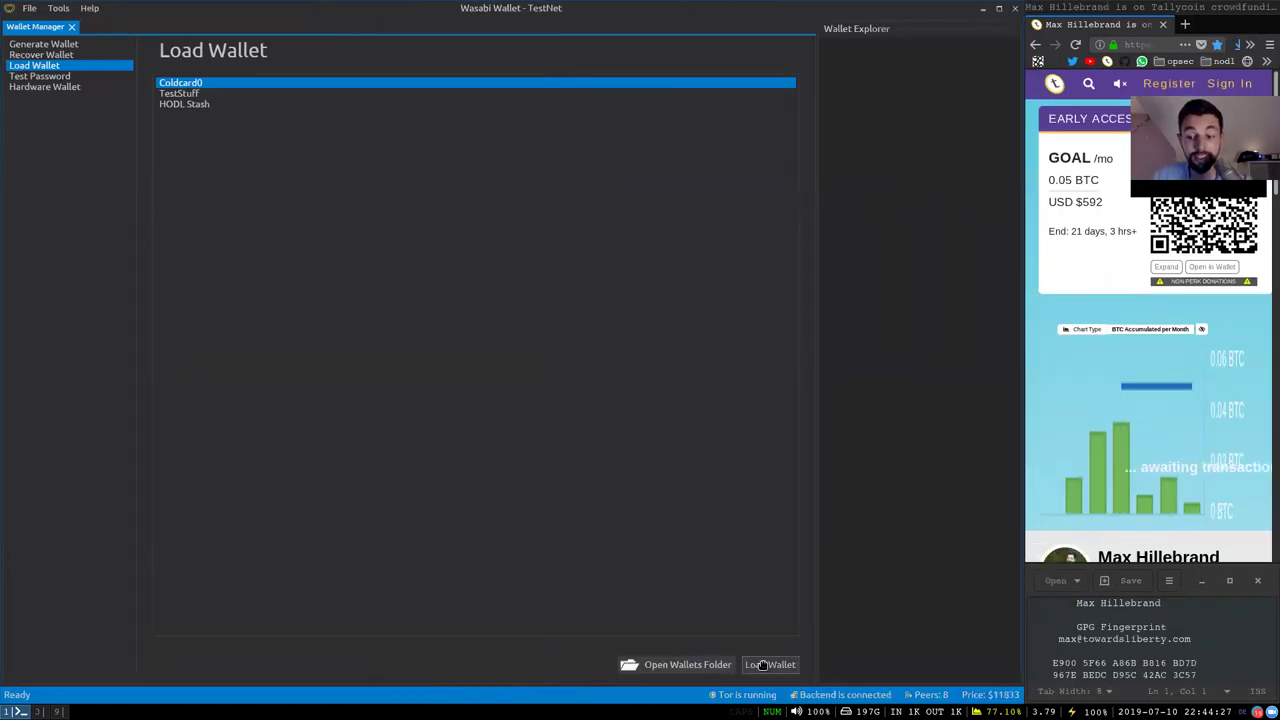
{"action": "left_click", "coordinate": [770, 664]}
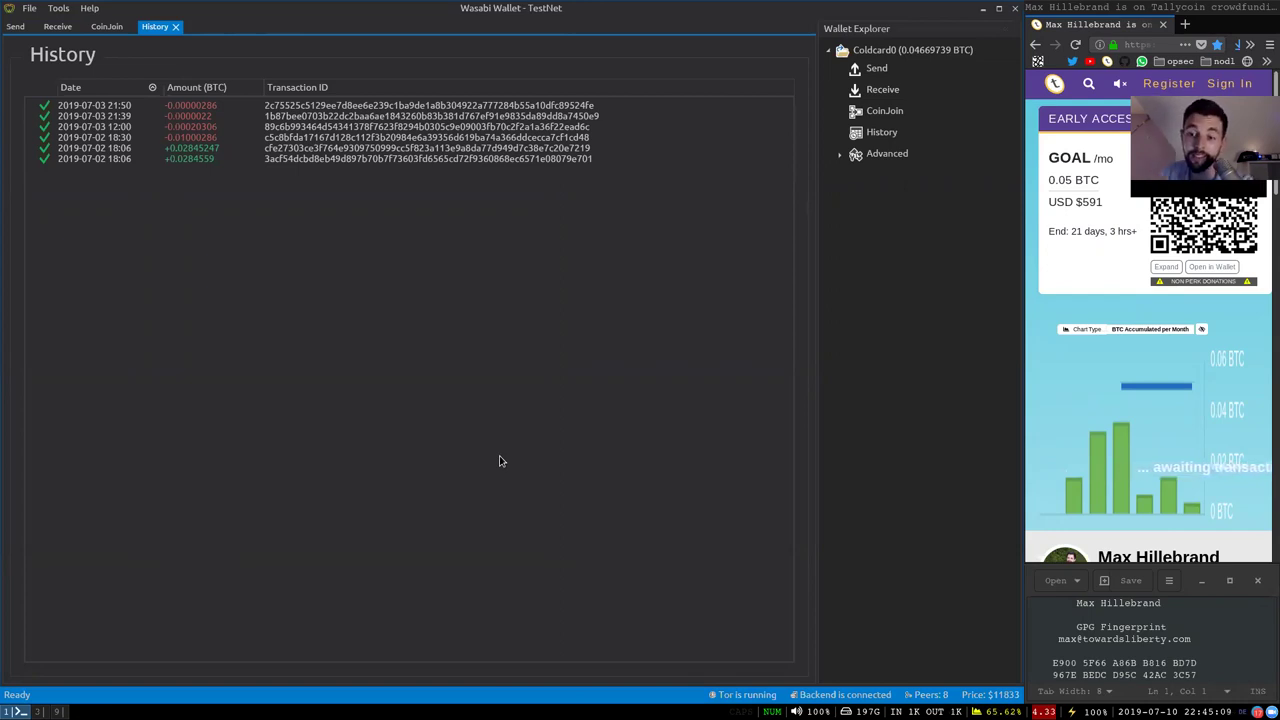
Open Build Transaction for Coldcard0 and inspect the 0.00824998, 0.005 and 0.00499494 coins
{"action": "left_click", "coordinate": [839, 155]}
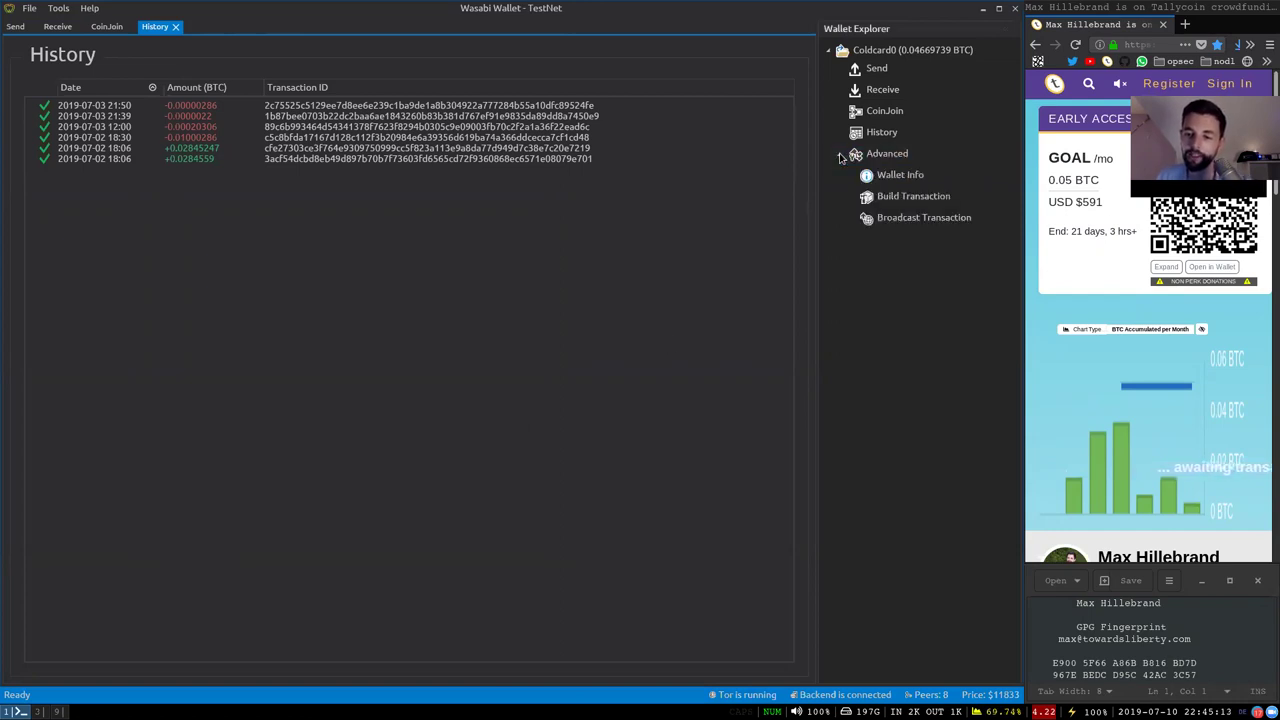
{"action": "left_click", "coordinate": [913, 197]}
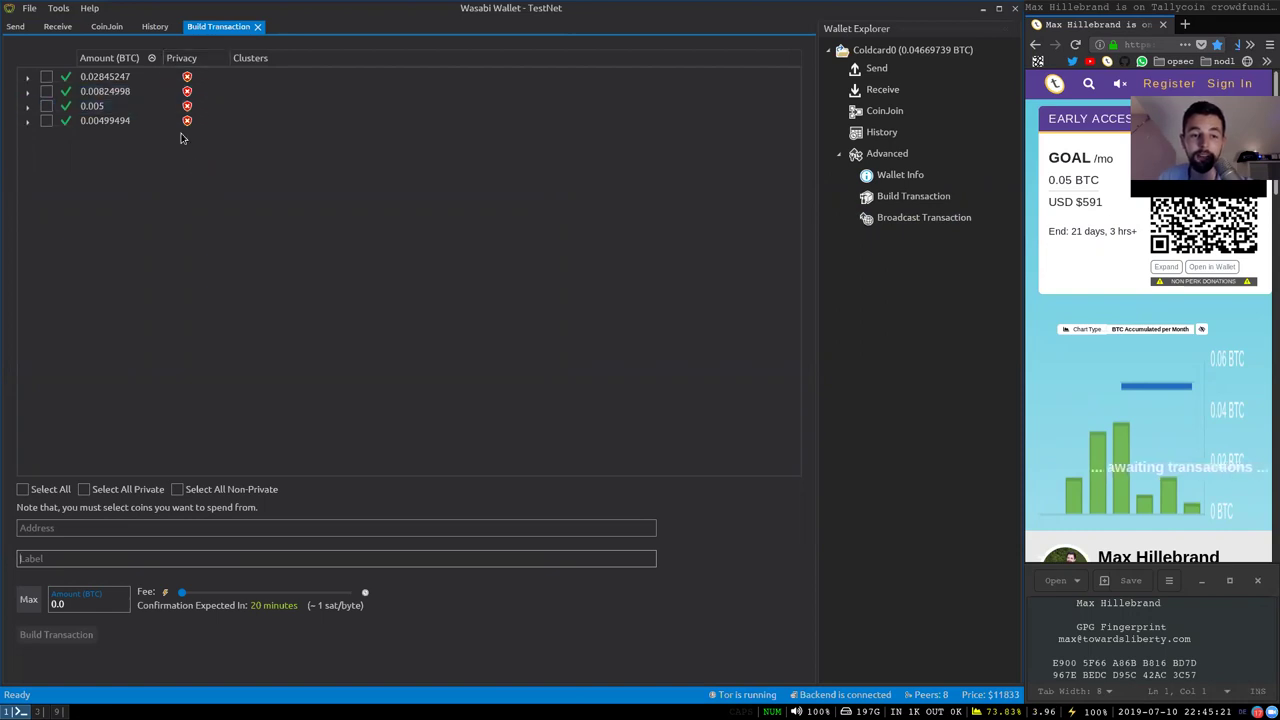
{"action": "left_click", "coordinate": [198, 92]}
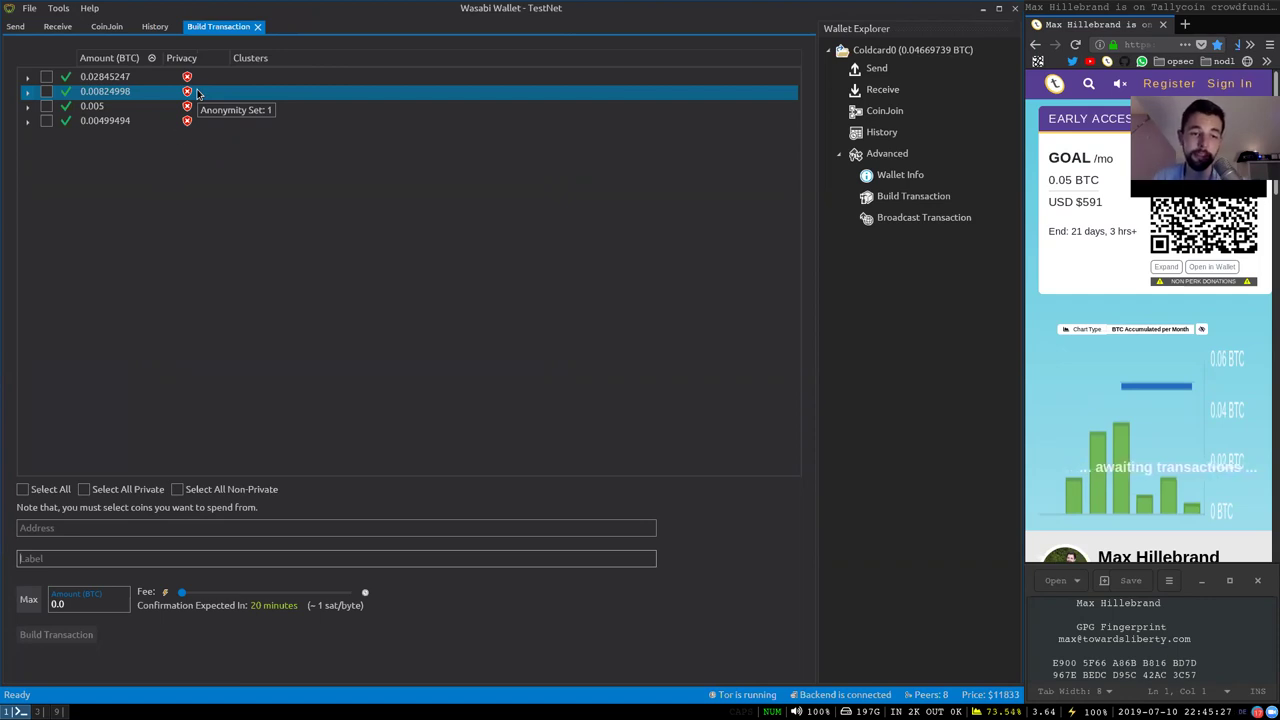
{"action": "left_click", "coordinate": [88, 110]}
{"action": "left_click", "coordinate": [95, 120]}
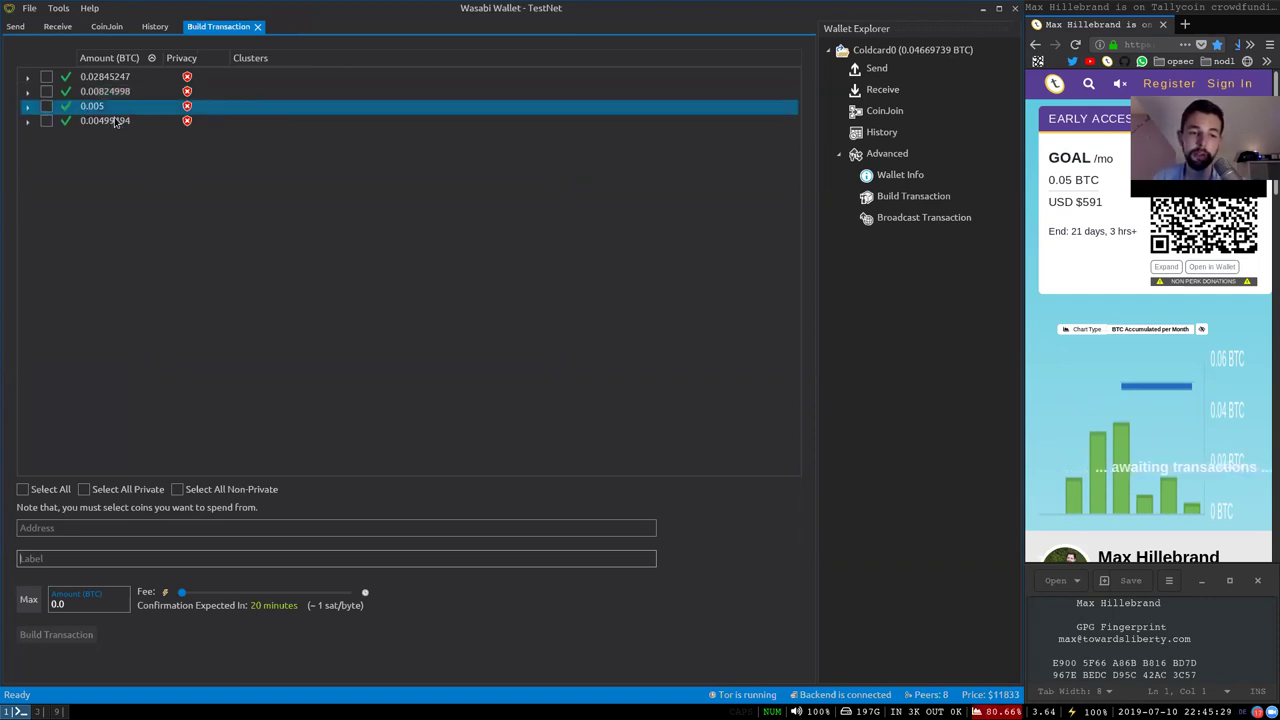
{"action": "left_click", "coordinate": [100, 107]}
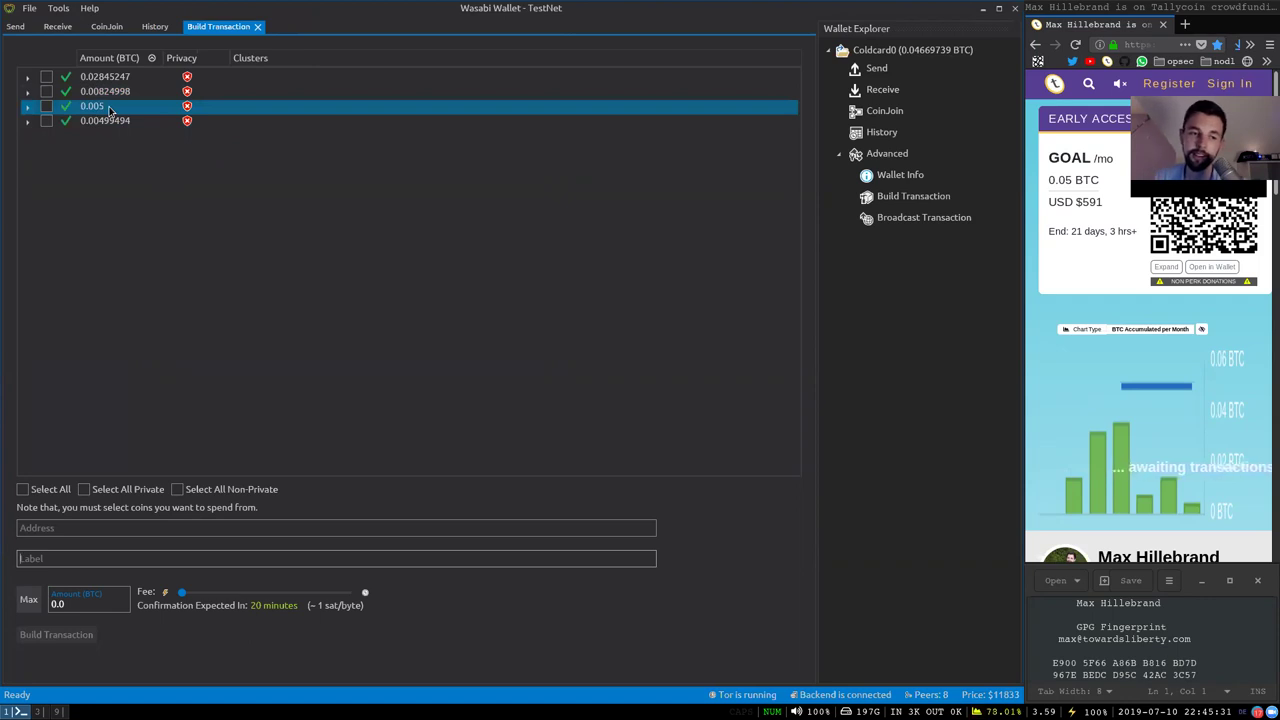
Generate a Coldcard0 receive address labelled 'Coin Join stack sats monday'
{"action": "left_click", "coordinate": [110, 108], "text": "ctrl"}
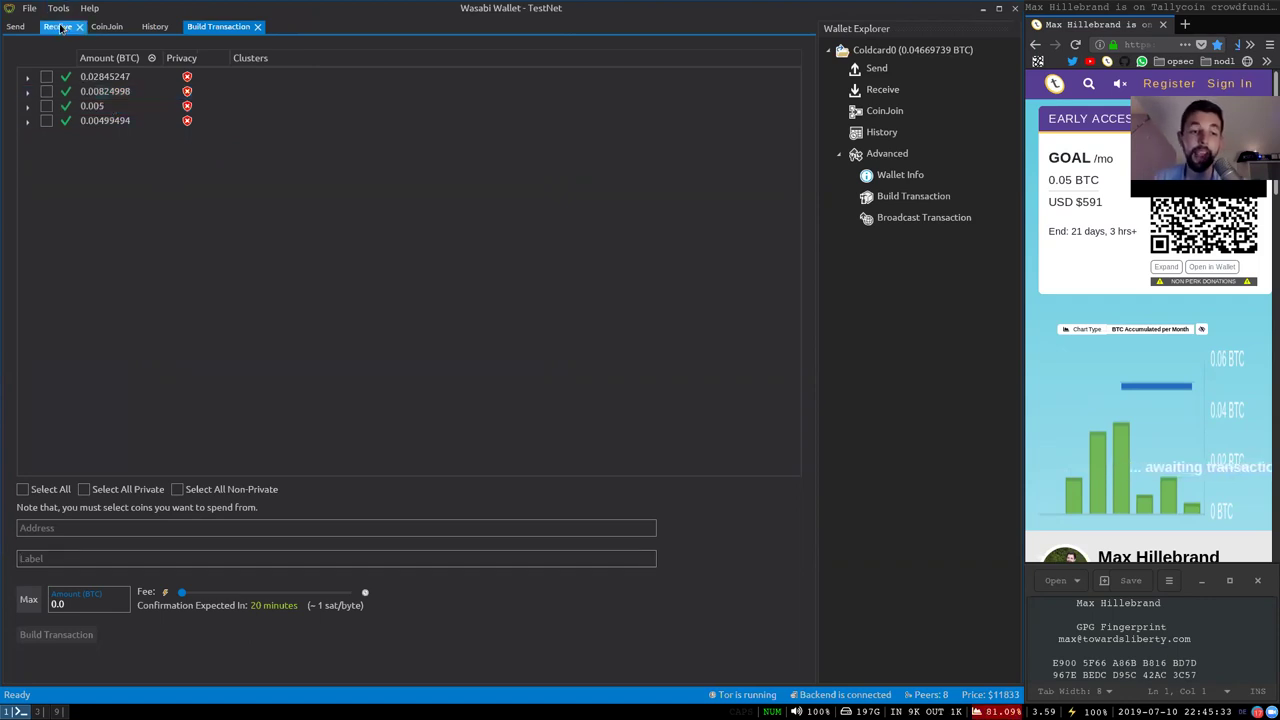
{"action": "left_click", "coordinate": [60, 27]}
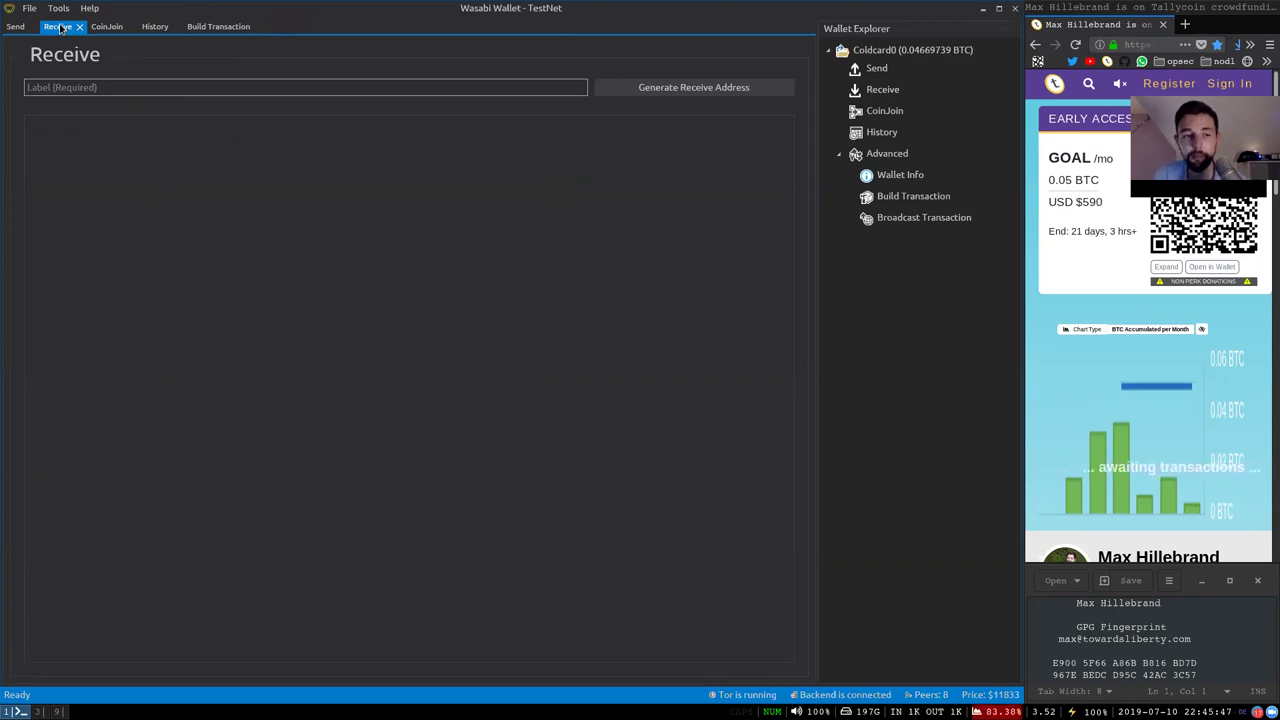
{"action": "type", "text": "Coln Join s"}
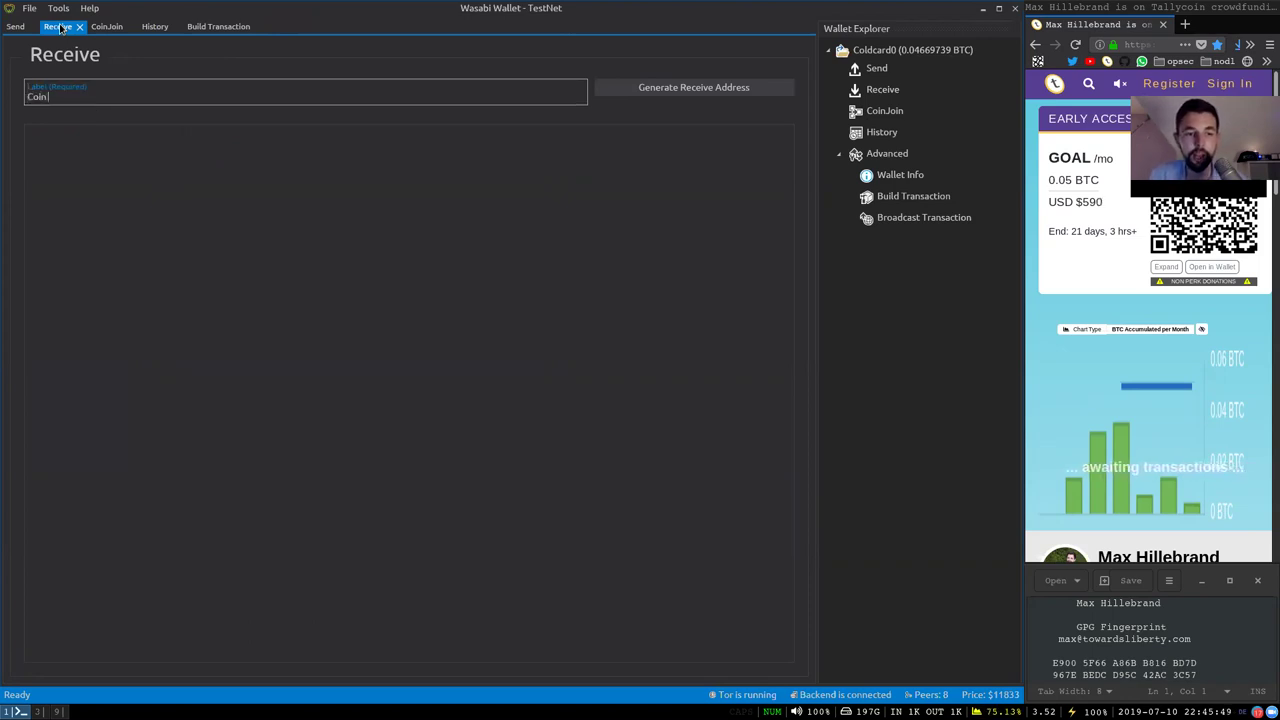
{"action": "type", "text": "tack sats"}
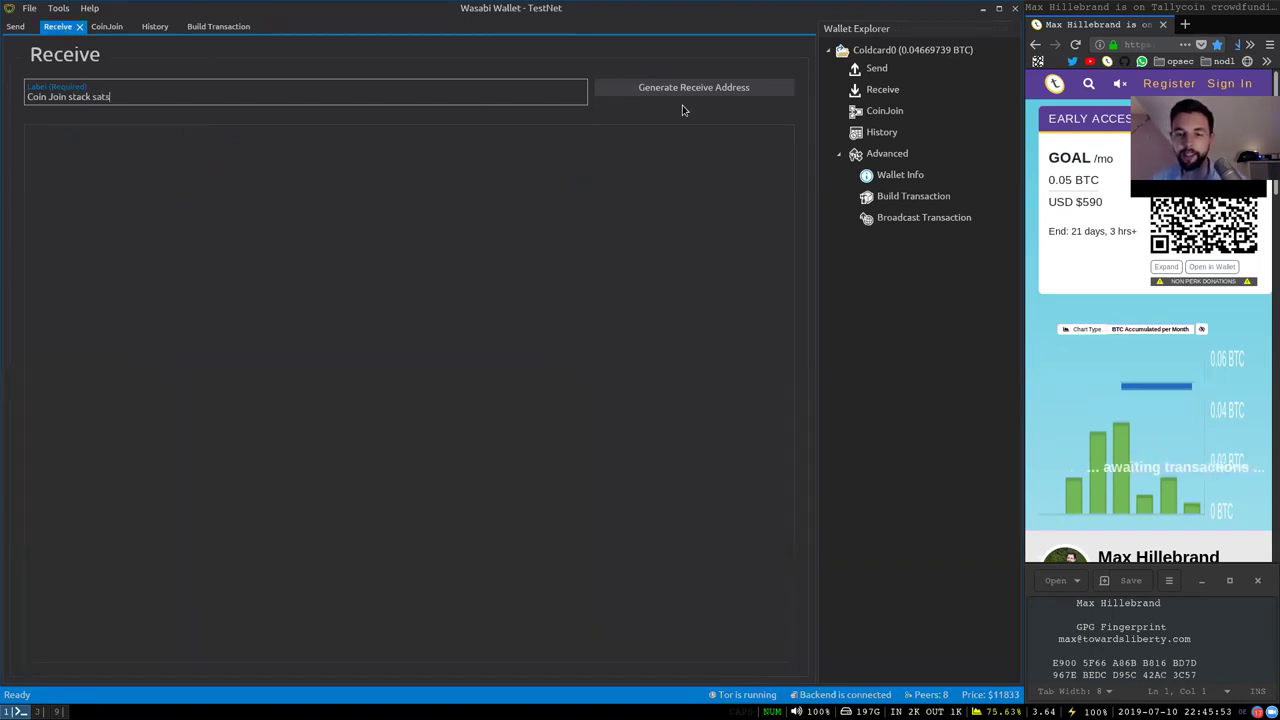
{"action": "type", "text": " monday"}
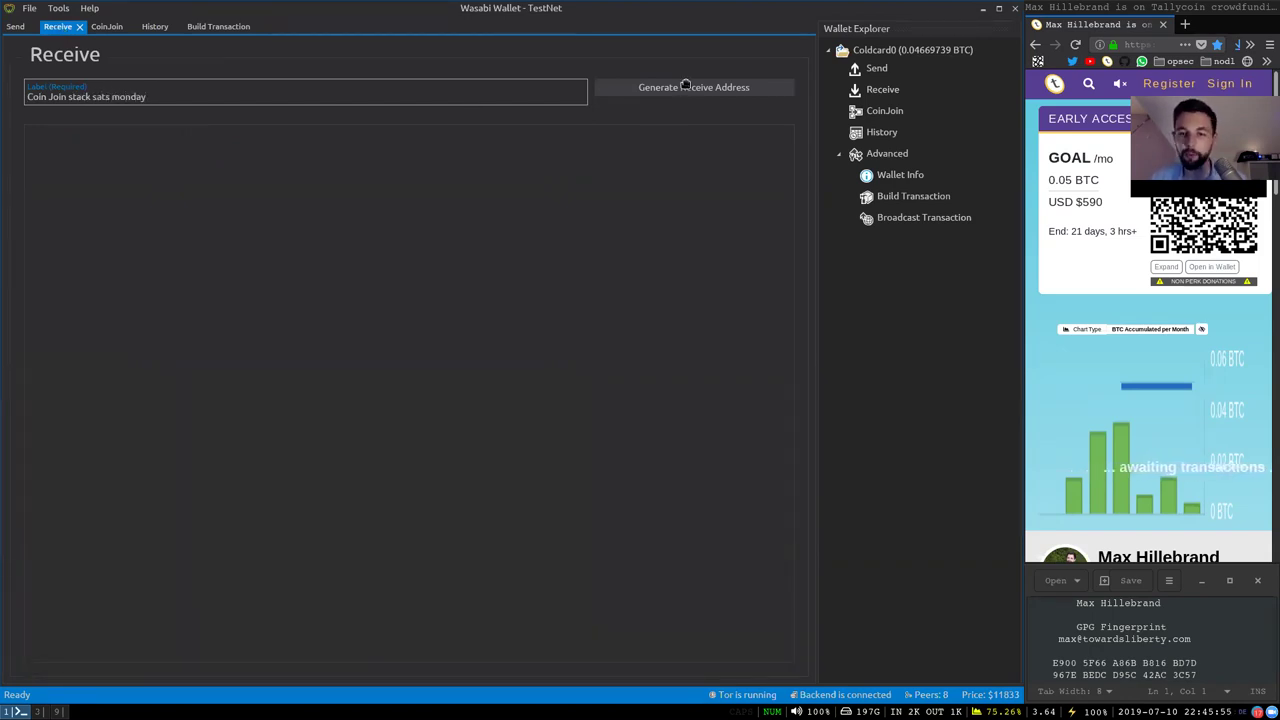
{"action": "left_click", "coordinate": [686, 88]}
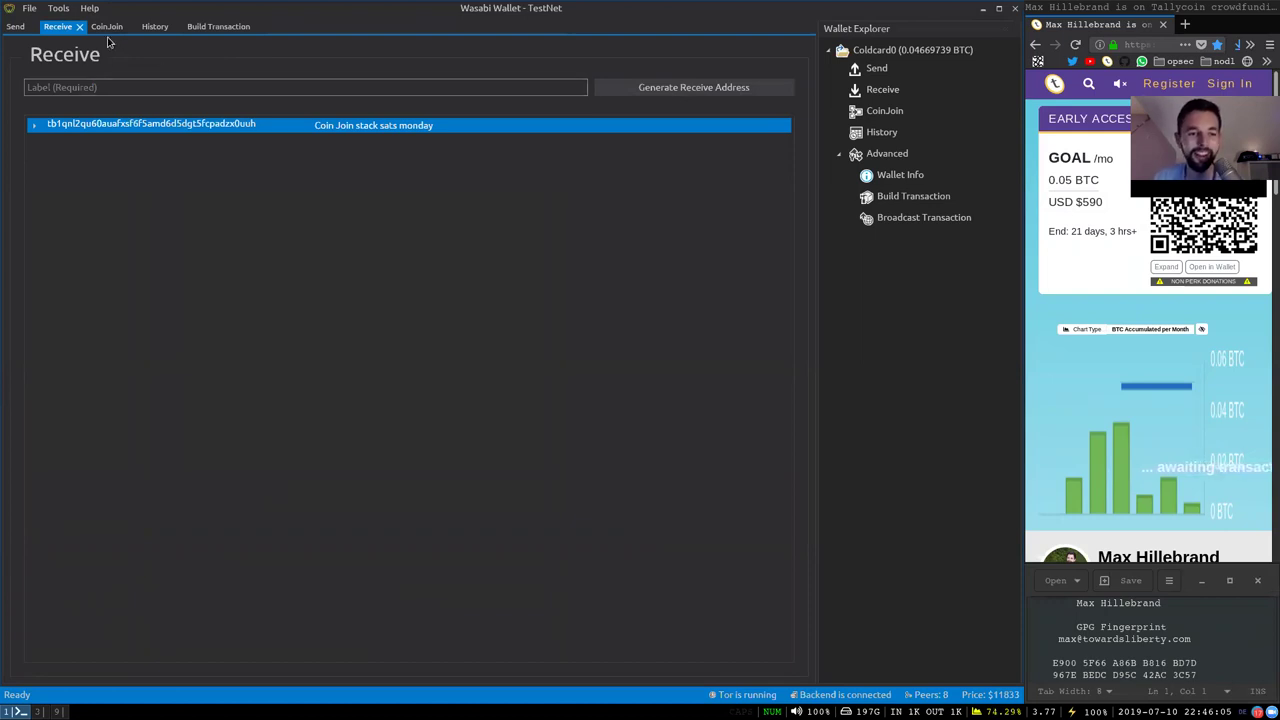
Select the 0.005 coin for spending in Build Transaction
{"action": "left_click", "coordinate": [205, 27]}
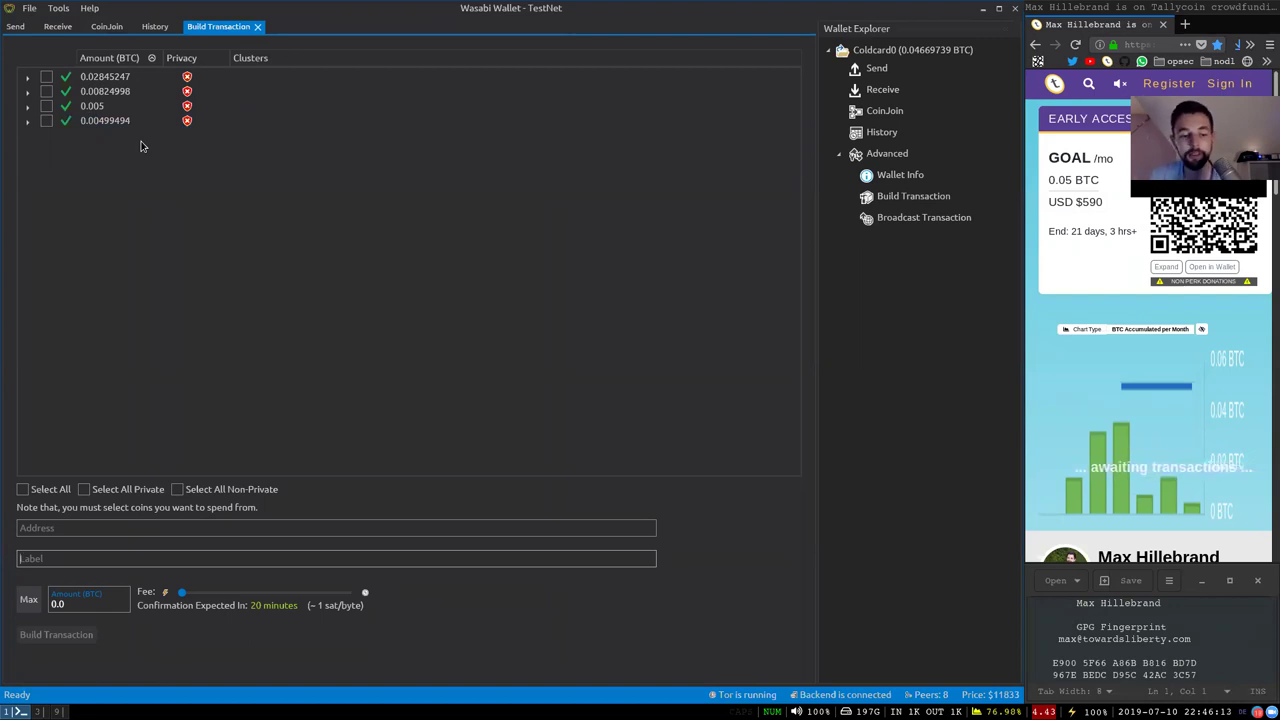
{"action": "left_click", "coordinate": [45, 106]}
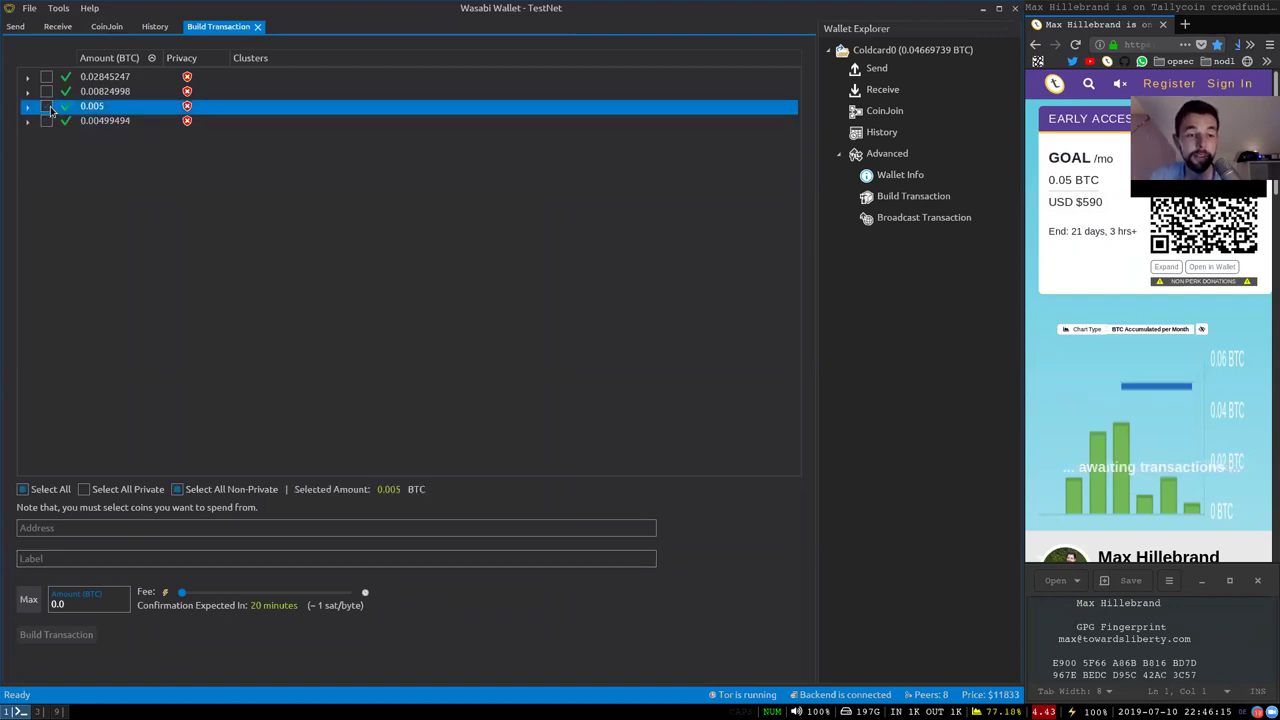
{"action": "left_click", "coordinate": [47, 106]}
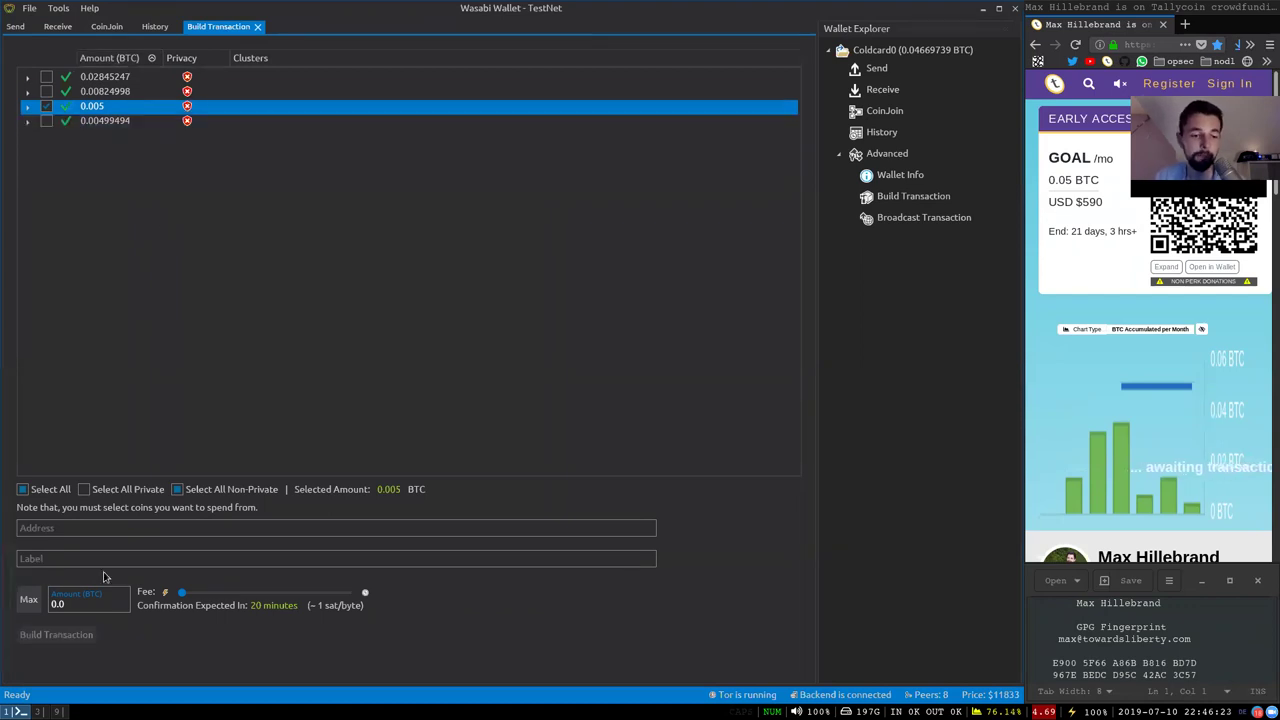
Paste the new receive address, label it CryptoHippie VPN and enter 0.002 BTC
{"action": "left_click", "coordinate": [60, 531]}
{"action": "type", "text": "tb1qnl2qr60auafxsf6f5amd6d5dgt5fcpadzx0uuh"}
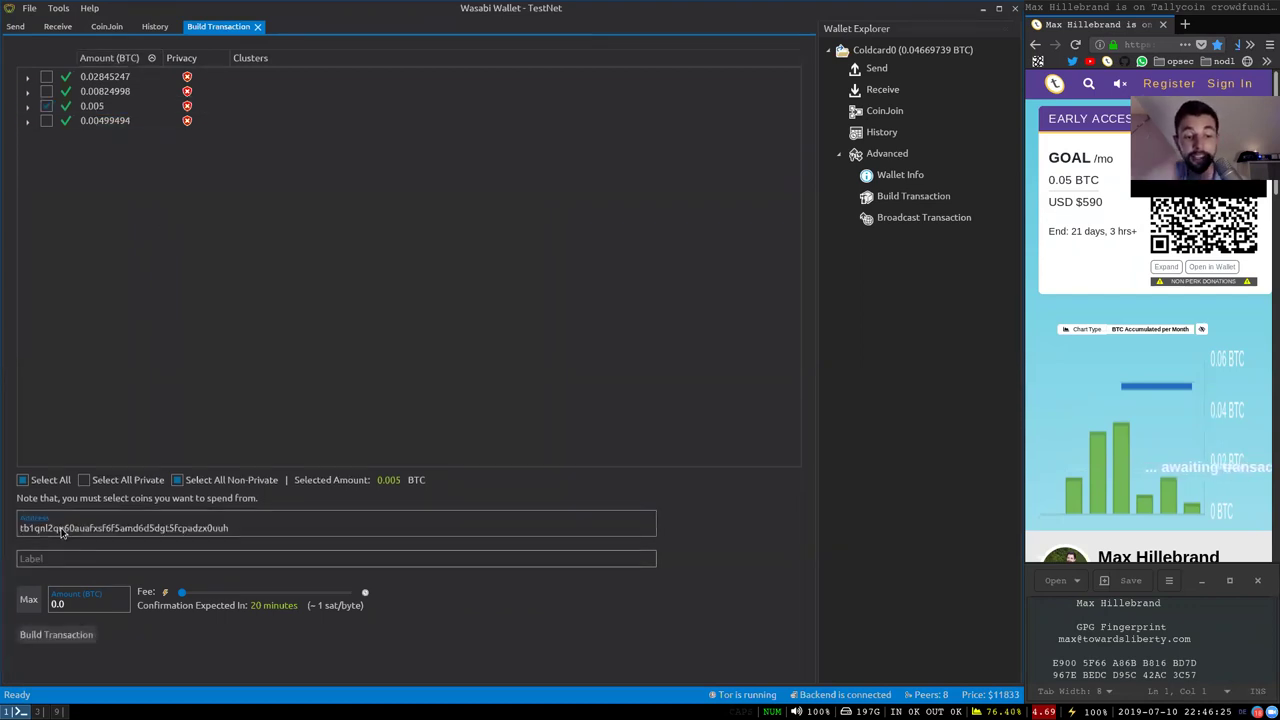
{"action": "left_click", "coordinate": [87, 548]}
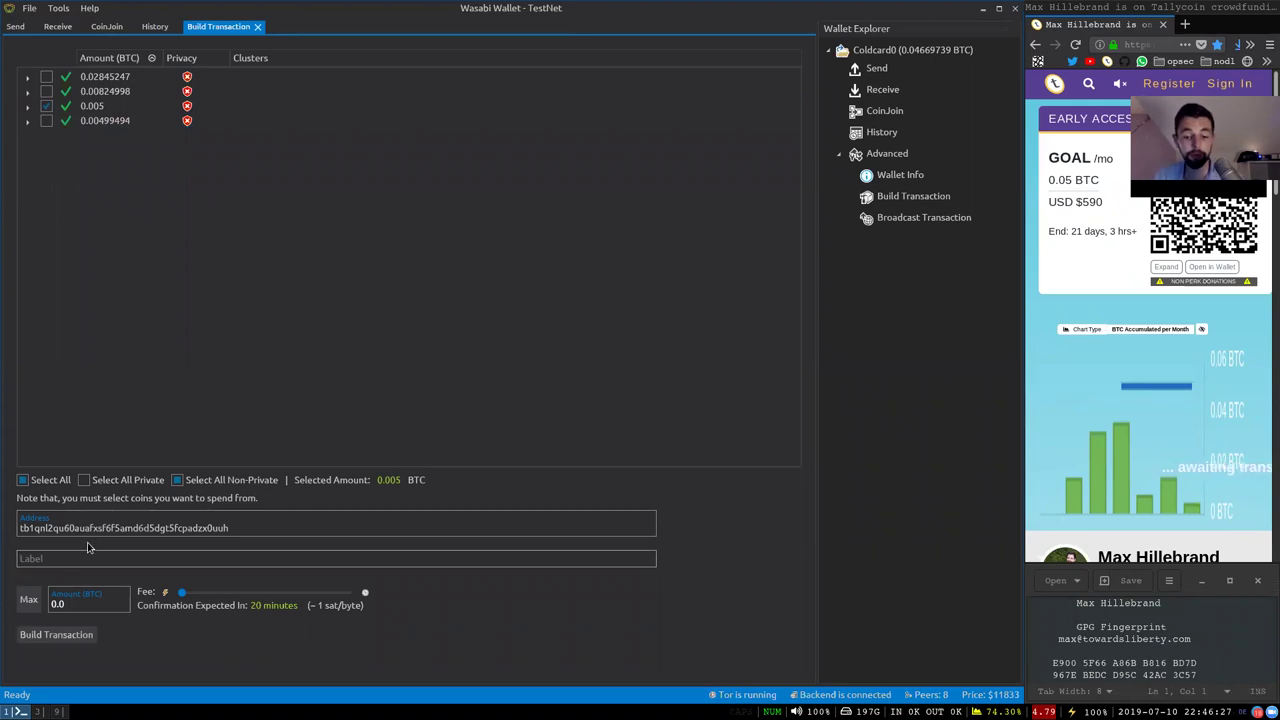
{"action": "type", "text": "Cryp"}
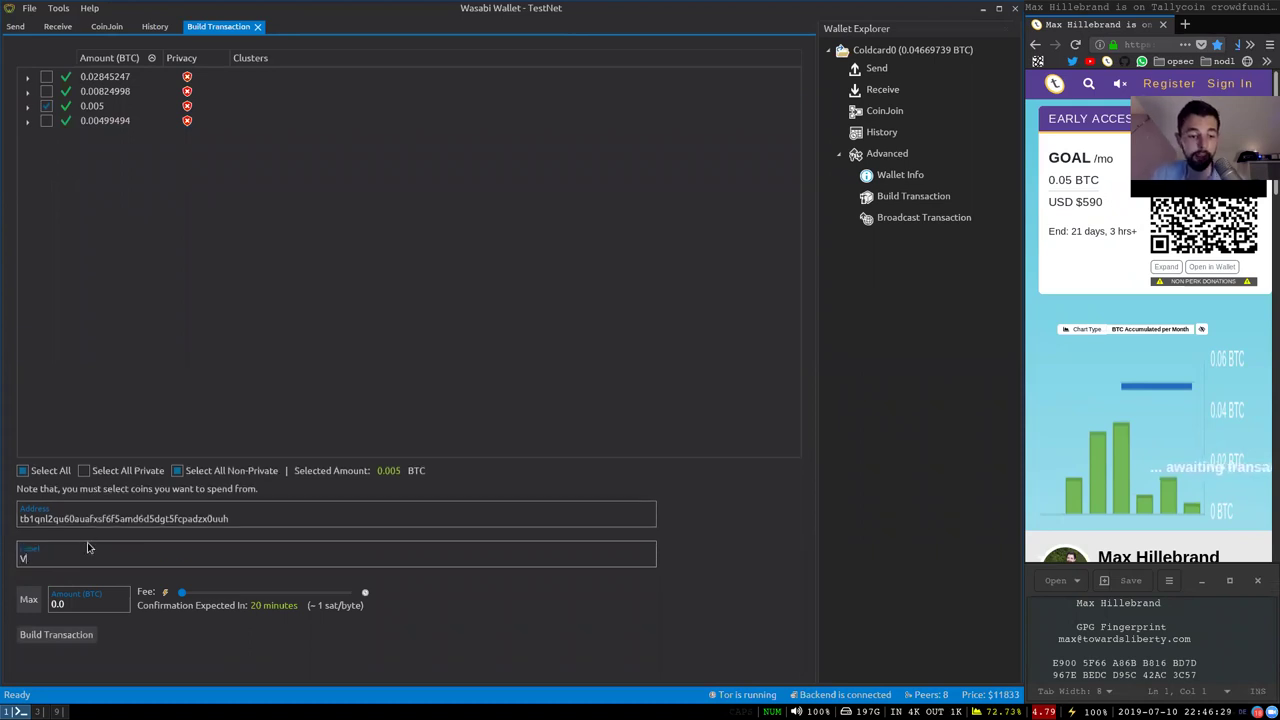
{"action": "type", "text": "toHippie VPN"}
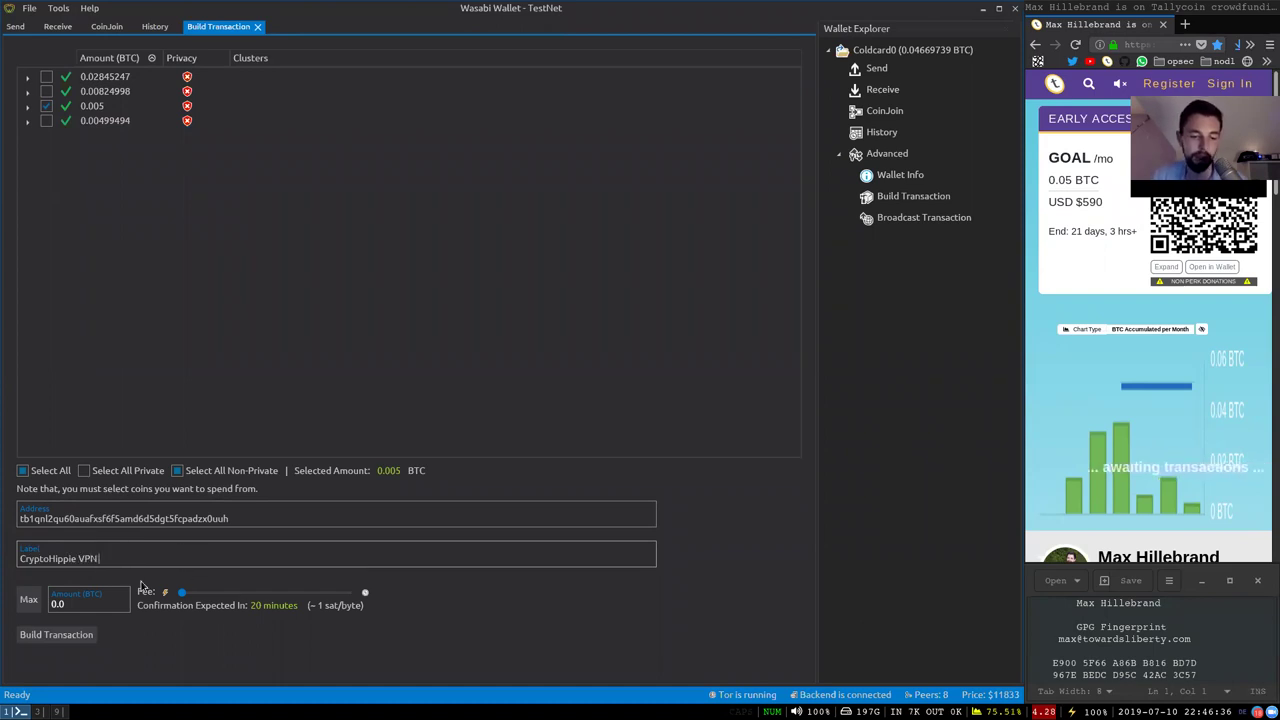
{"action": "left_click", "coordinate": [96, 600]}
{"action": "type", "text": "02"}
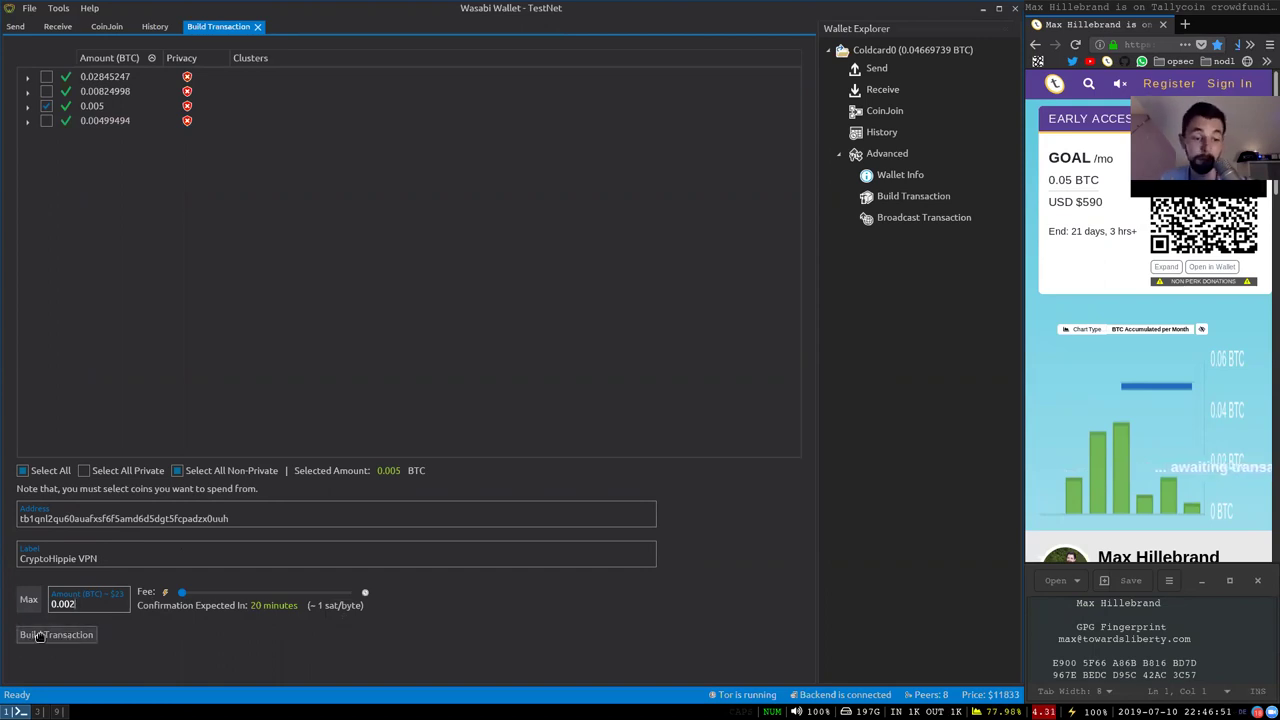
Build the transaction, copy the PSBT JSON and scroll through its inputs and outputs
{"action": "left_click", "coordinate": [38, 636]}
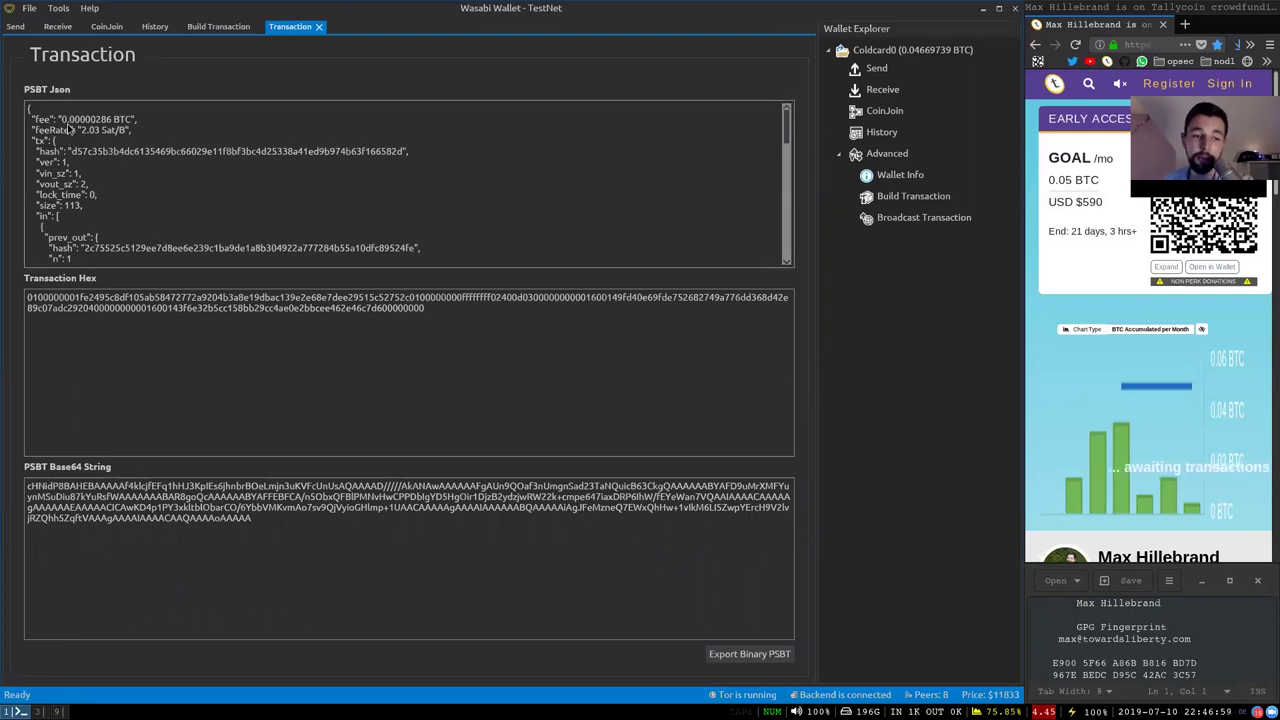
{"action": "left_click", "coordinate": [65, 121]}
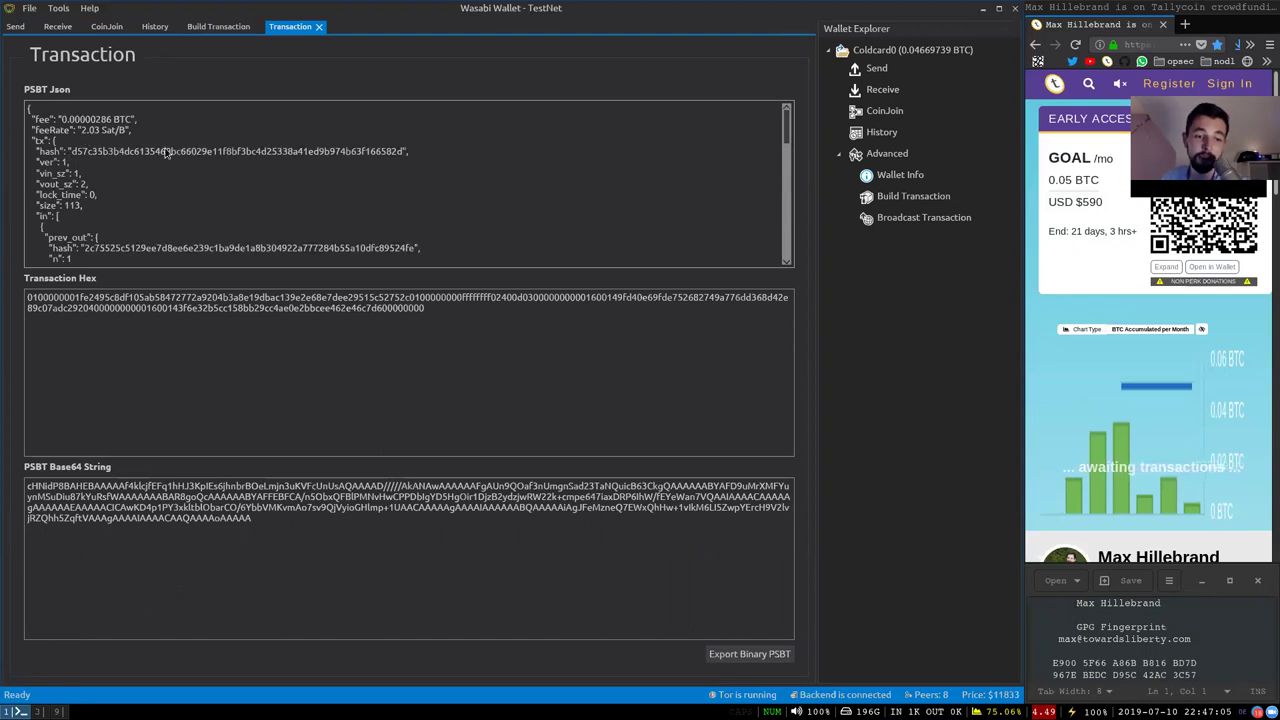
{"action": "scroll", "coordinate": [197, 161], "scroll_direction": "down", "scroll_amount": 10}
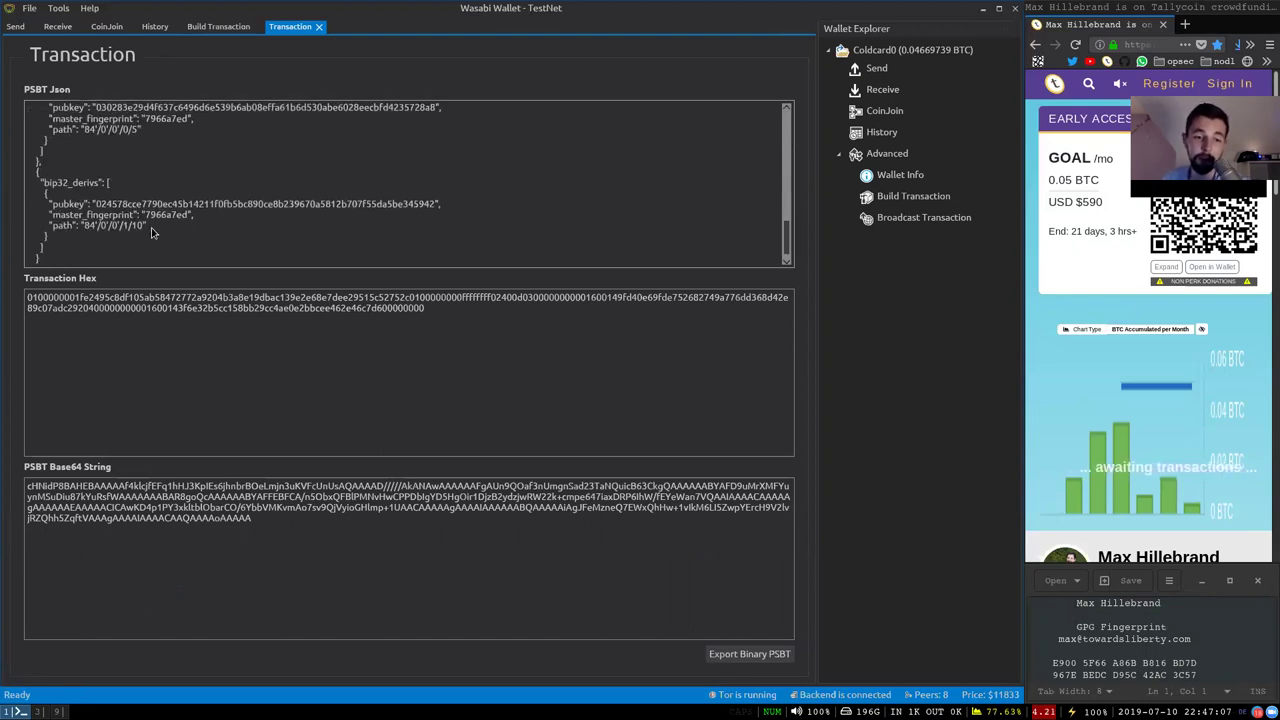
{"action": "scroll", "coordinate": [118, 220], "scroll_direction": "down", "scroll_amount": 1}
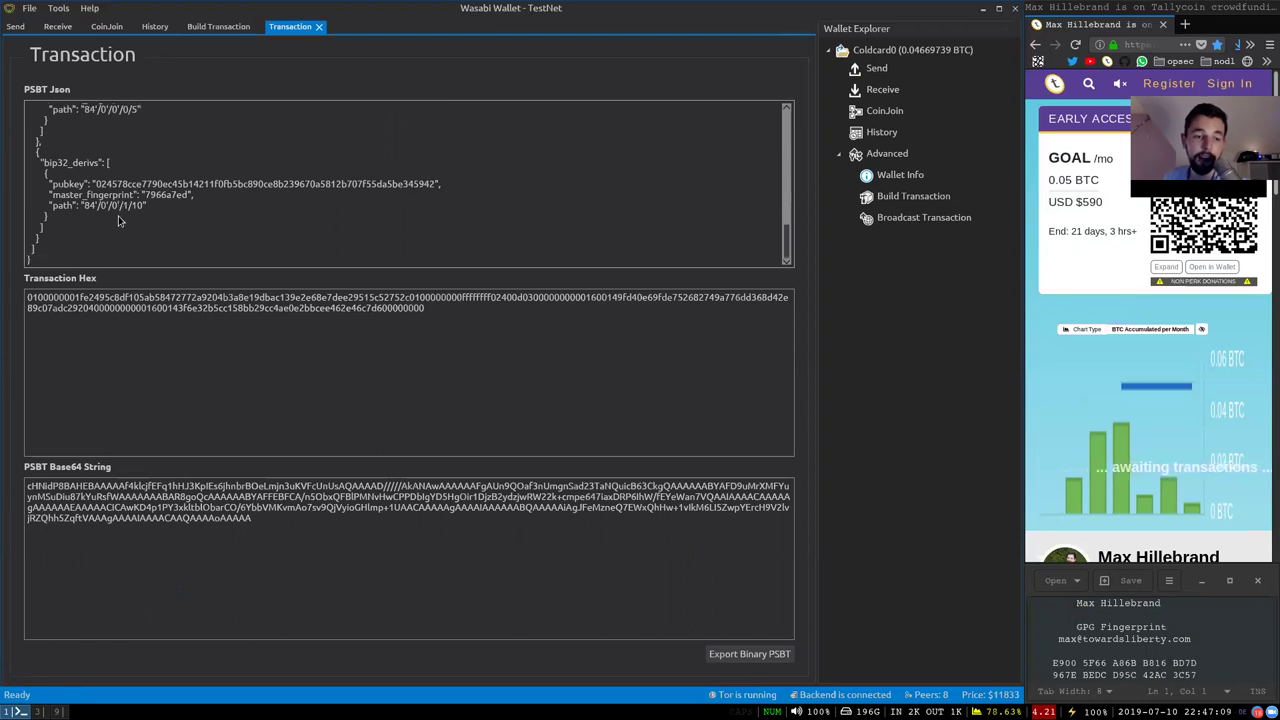
{"action": "scroll", "coordinate": [118, 220], "scroll_direction": "up", "scroll_amount": 5}
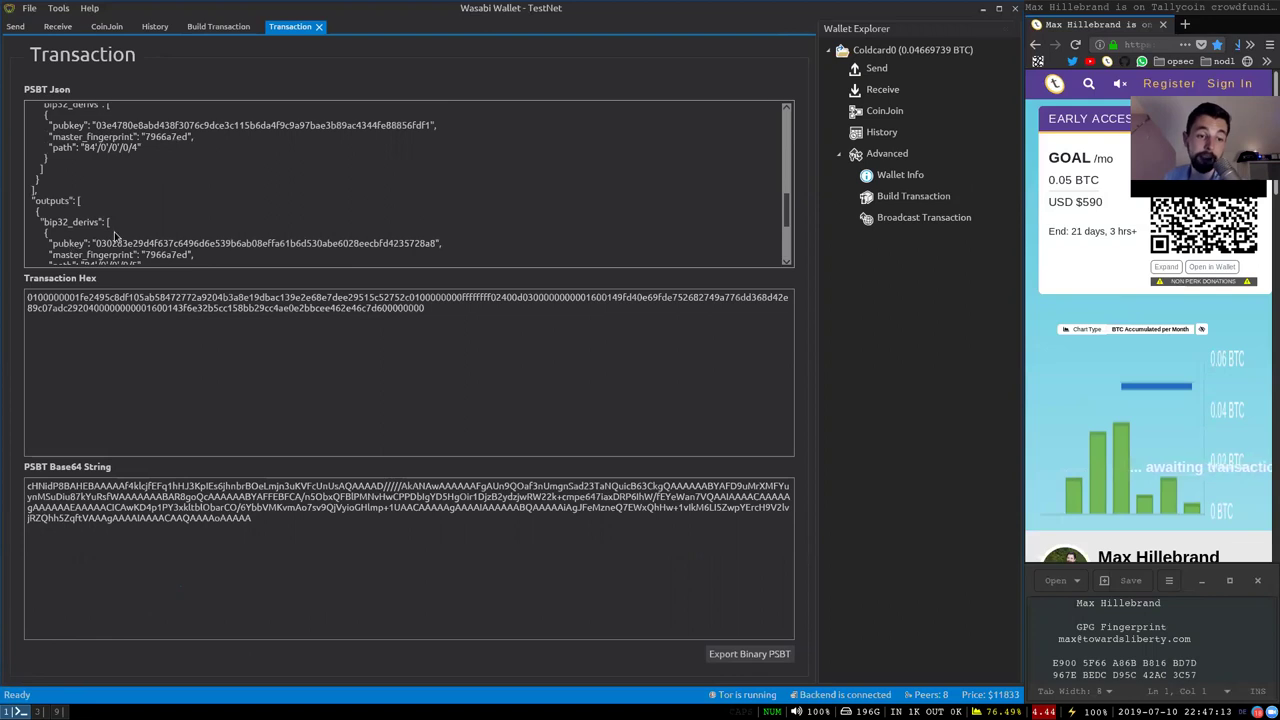
{"action": "scroll", "coordinate": [127, 233], "scroll_direction": "up", "scroll_amount": 4}
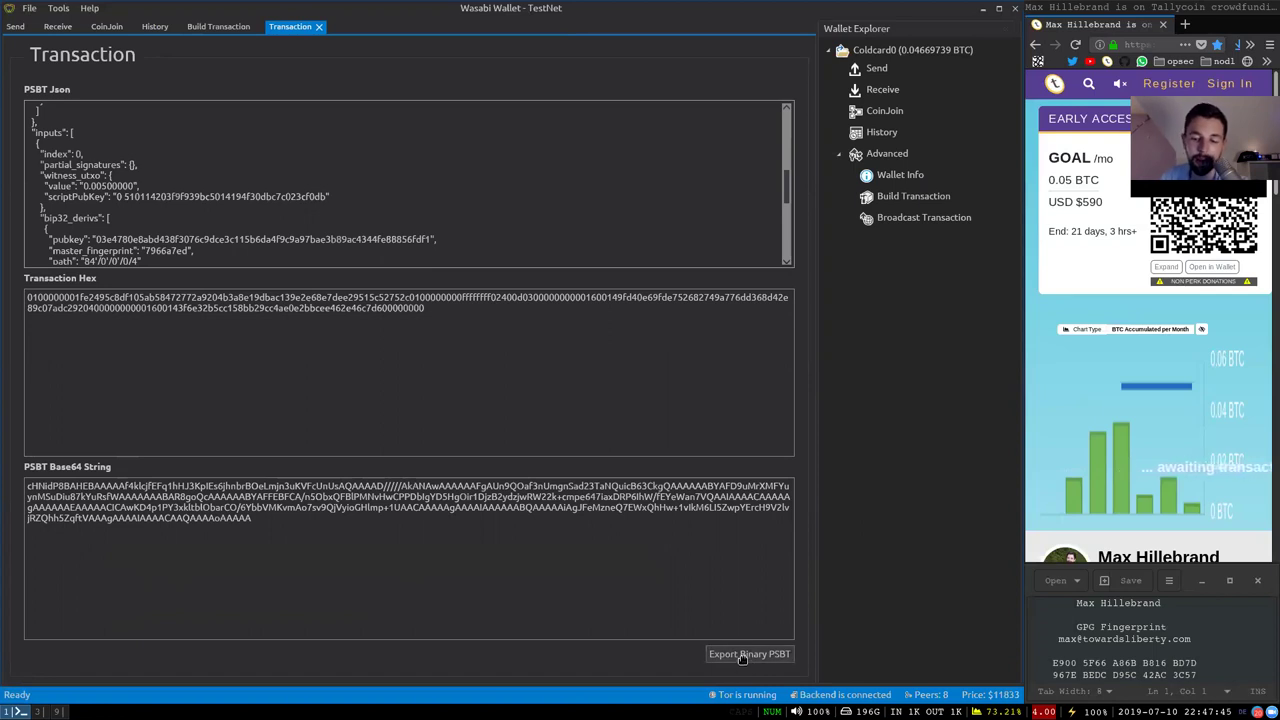
Export the binary PSBT named 'vpn' to the 16 GB volume
{"action": "left_click", "coordinate": [743, 655]}
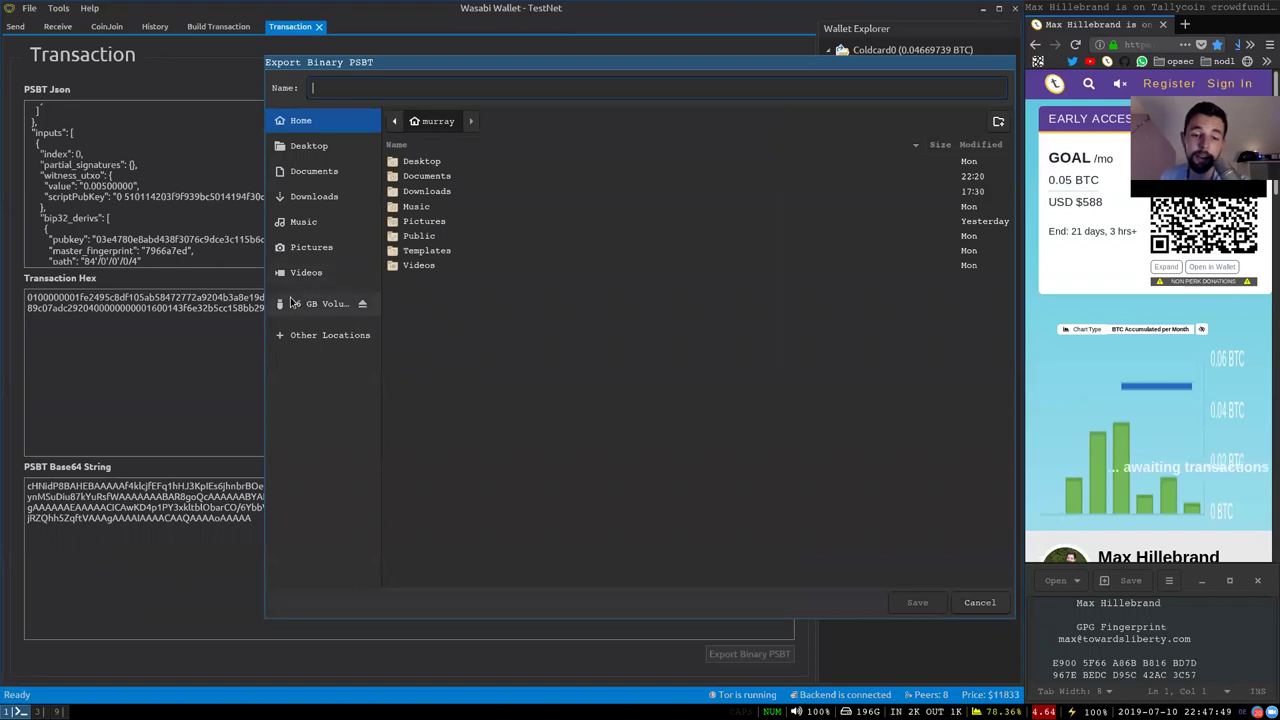
{"action": "left_click", "coordinate": [364, 313]}
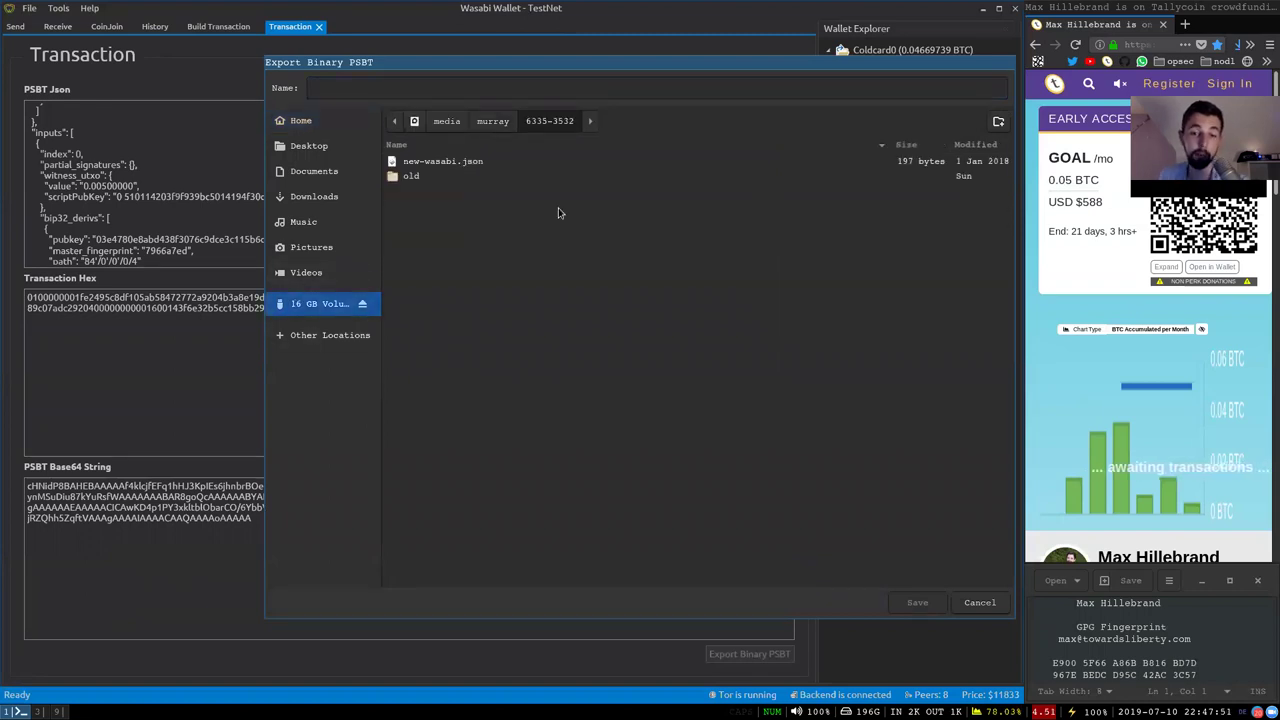
{"action": "left_click", "coordinate": [465, 89]}
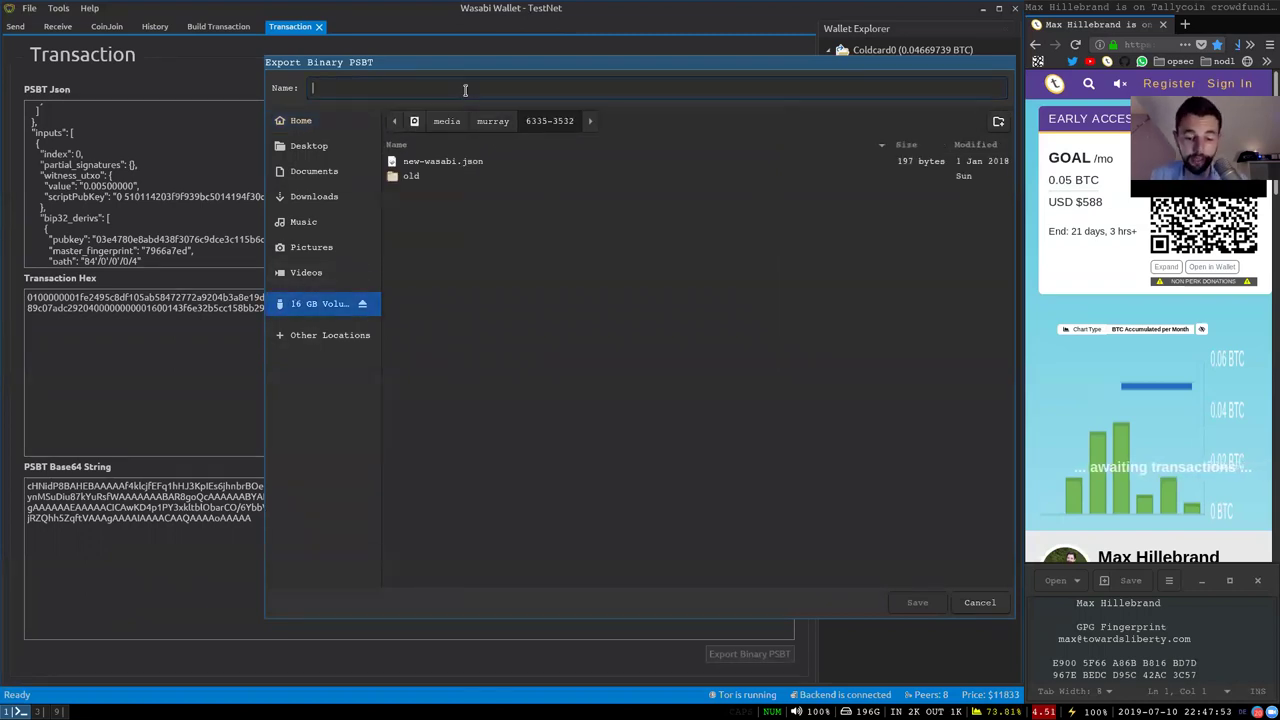
{"action": "type", "text": "vpn"}
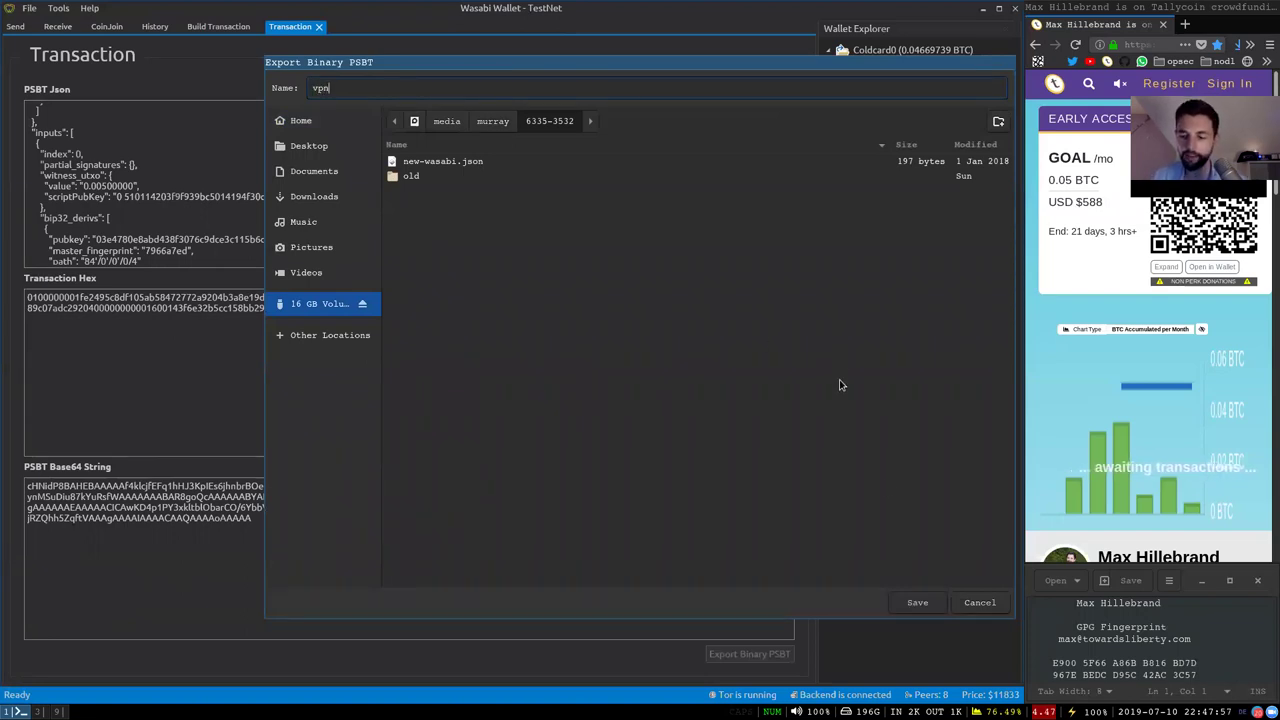
{"action": "left_click", "coordinate": [916, 603]}
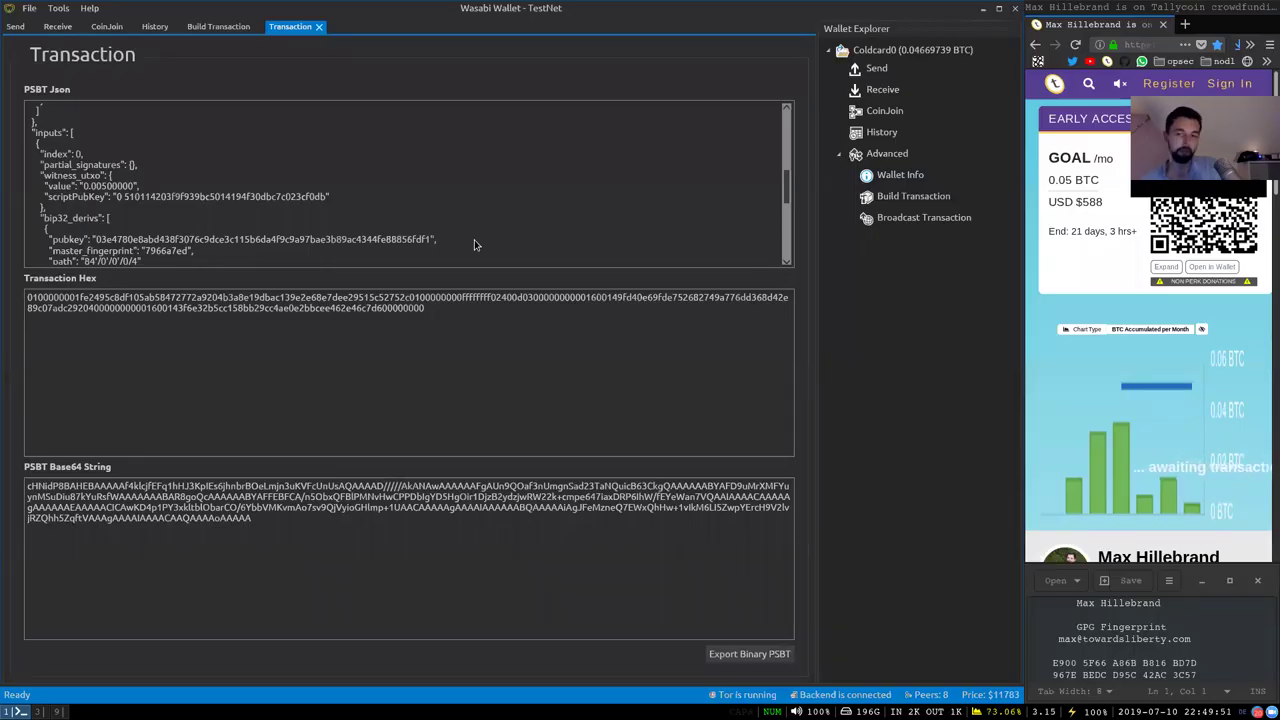
Start importing a transaction into the broadcaster from the 16 GB USB volume
{"action": "left_click", "coordinate": [921, 224]}
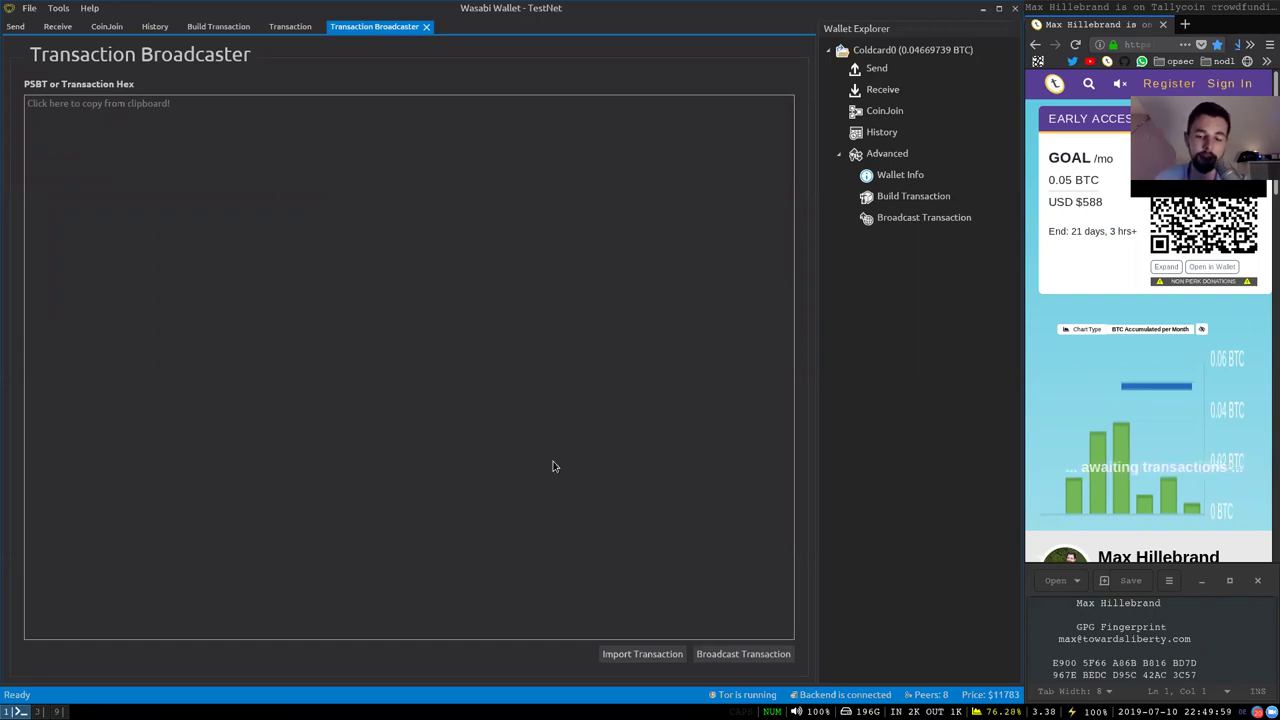
{"action": "left_click", "coordinate": [651, 656]}
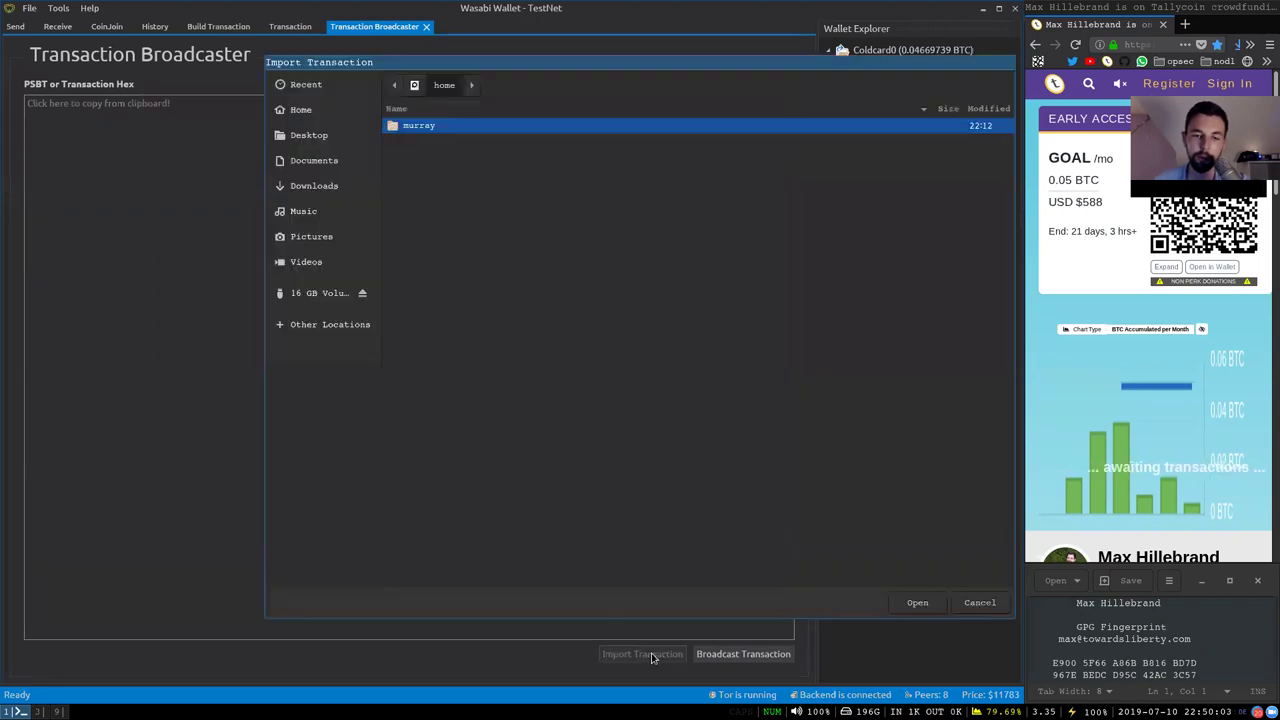
{"action": "left_click", "coordinate": [295, 296]}
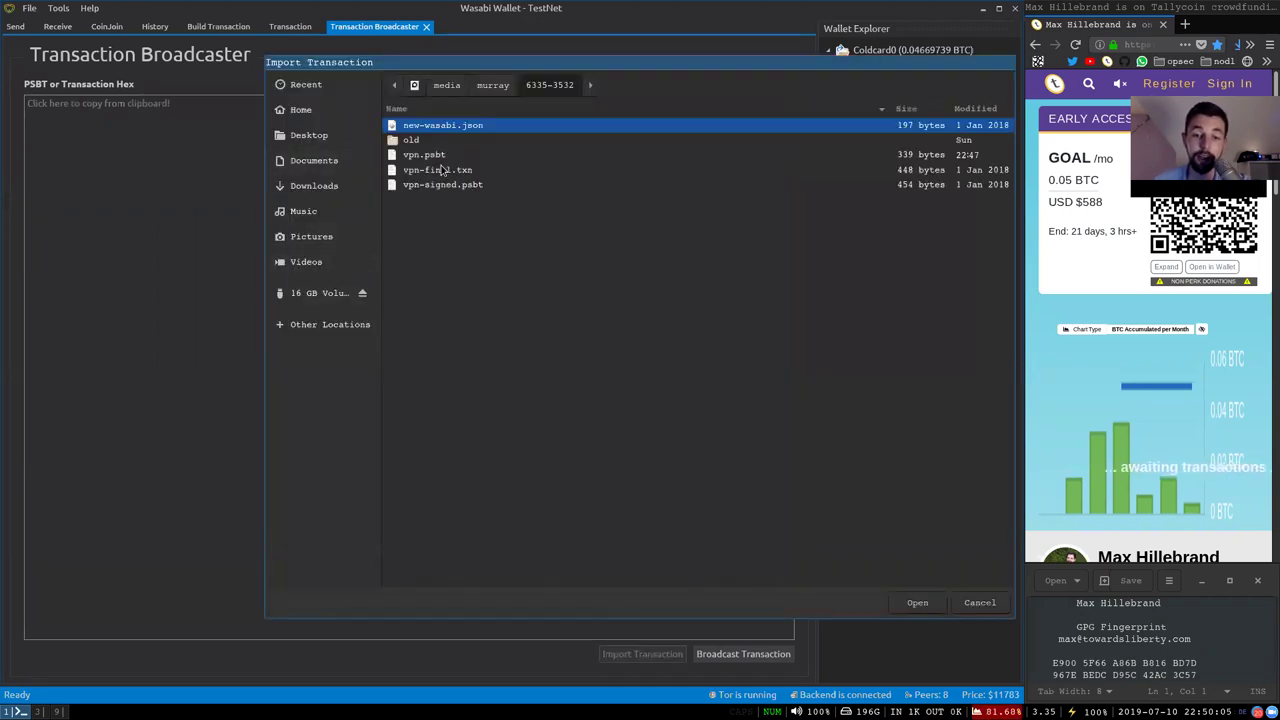
Compare vpn.psbt and vpn-signed.psbt, then choose the finalized vpn-final.txn file
{"action": "left_click", "coordinate": [444, 157]}
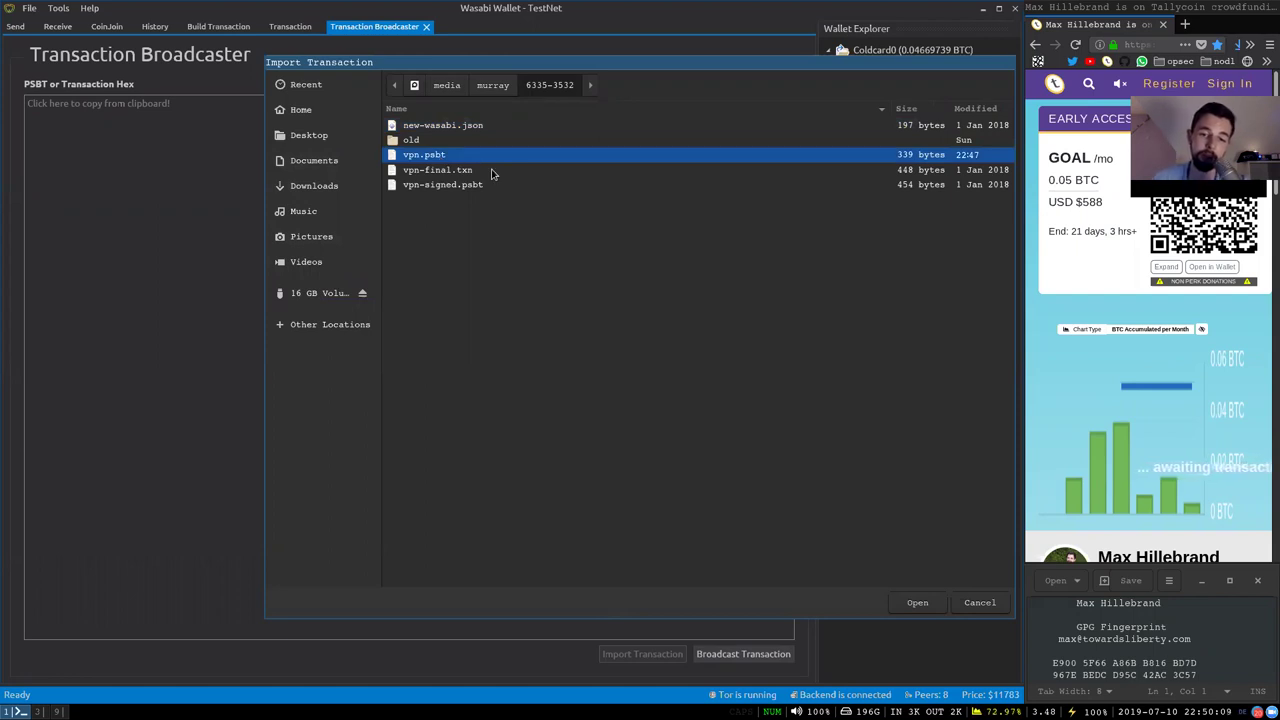
{"action": "left_click", "coordinate": [490, 185]}
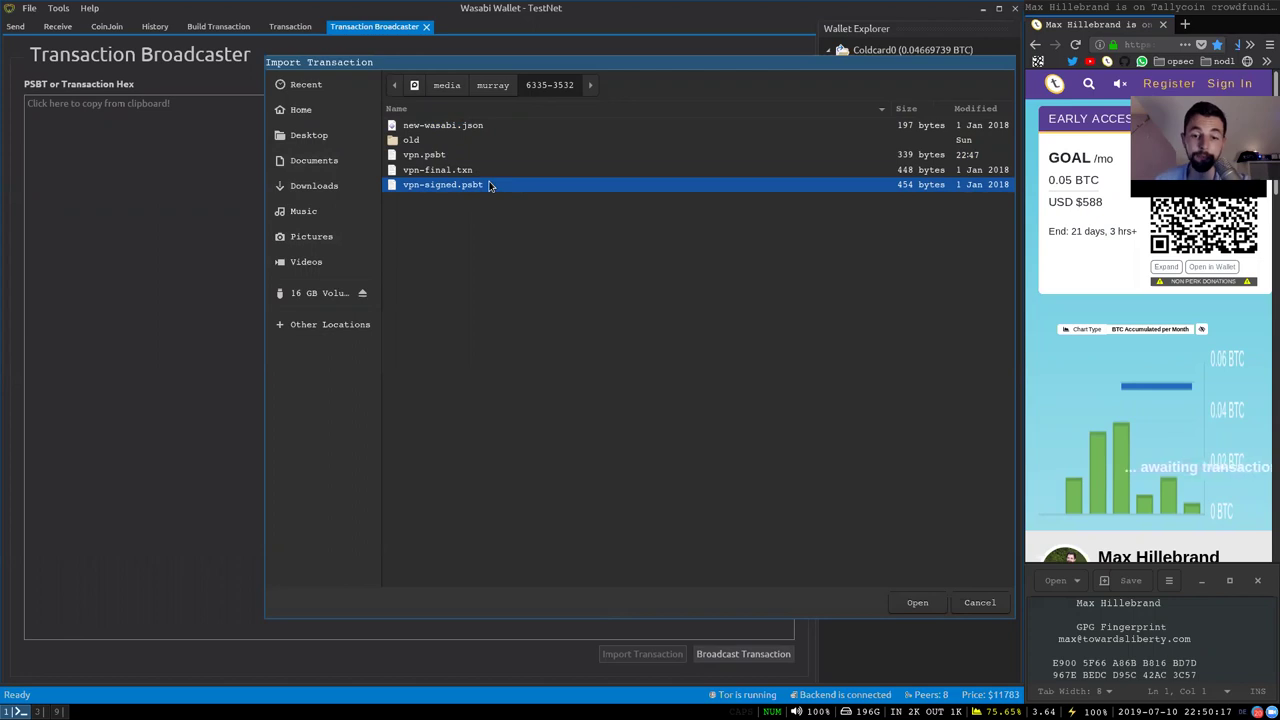
{"action": "key", "text": "Up"}
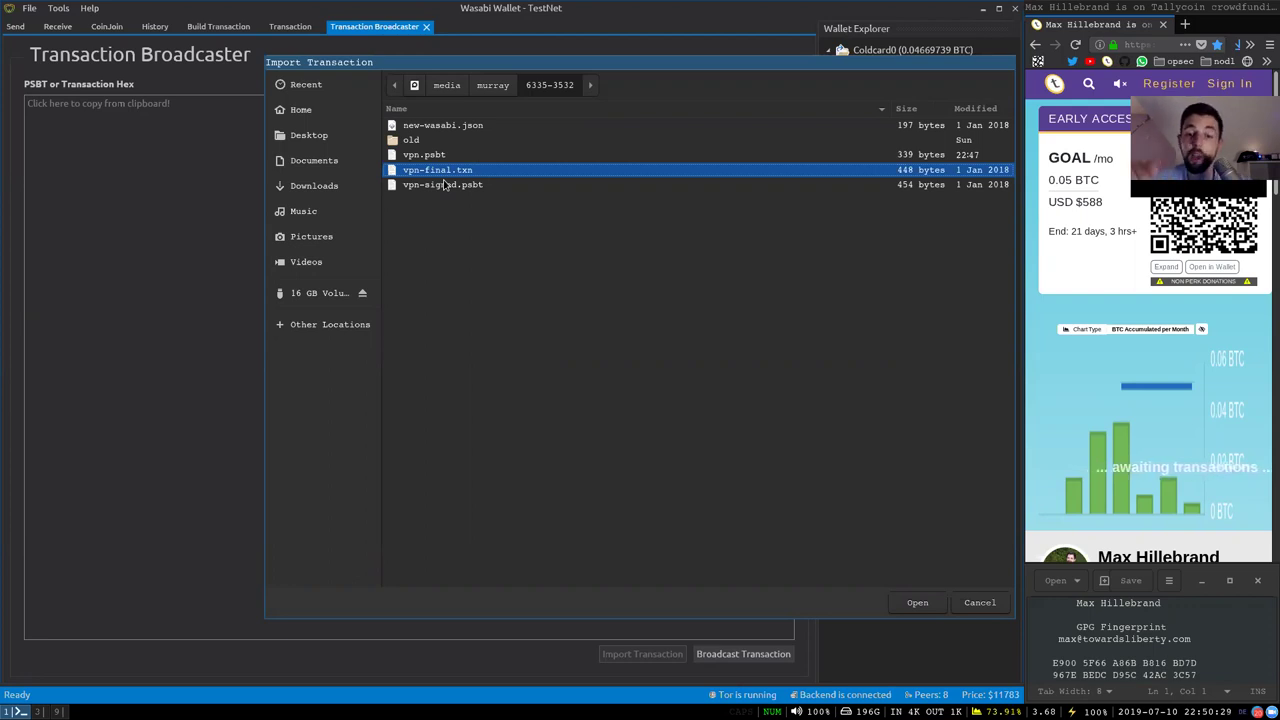
{"action": "left_click", "coordinate": [445, 185]}
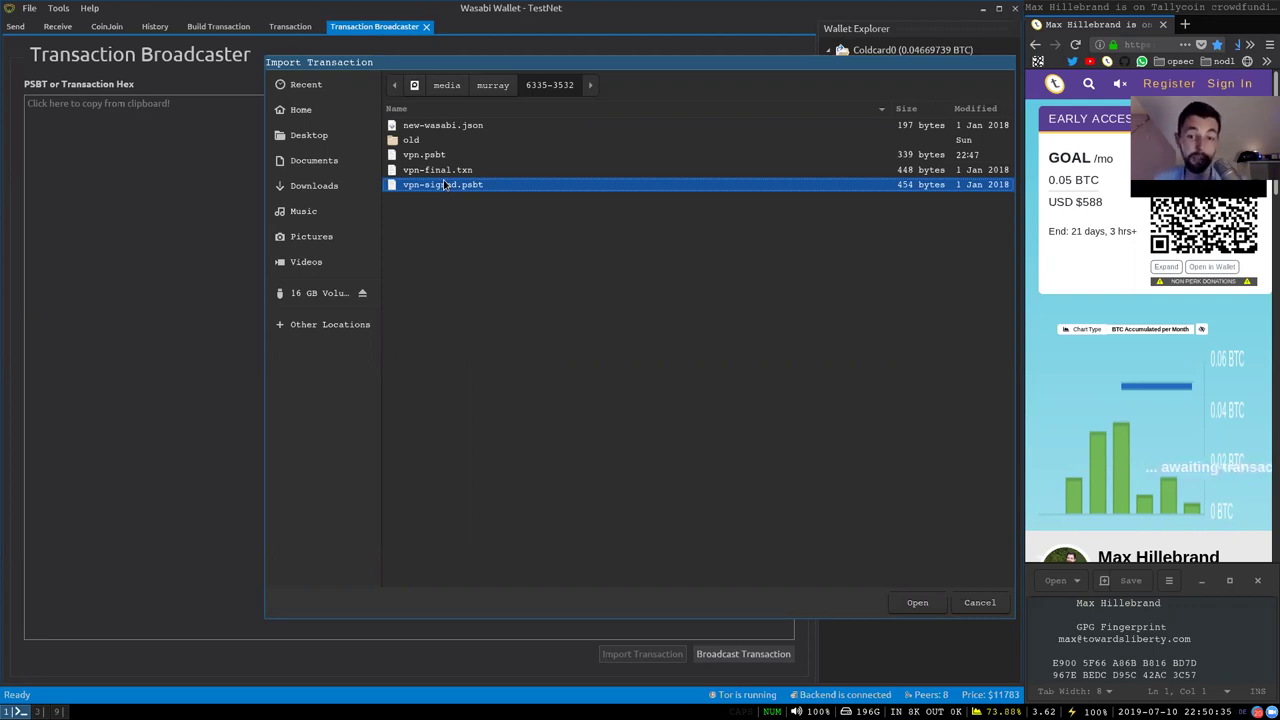
{"action": "left_click", "coordinate": [450, 157]}
{"action": "left_click", "coordinate": [450, 171]}
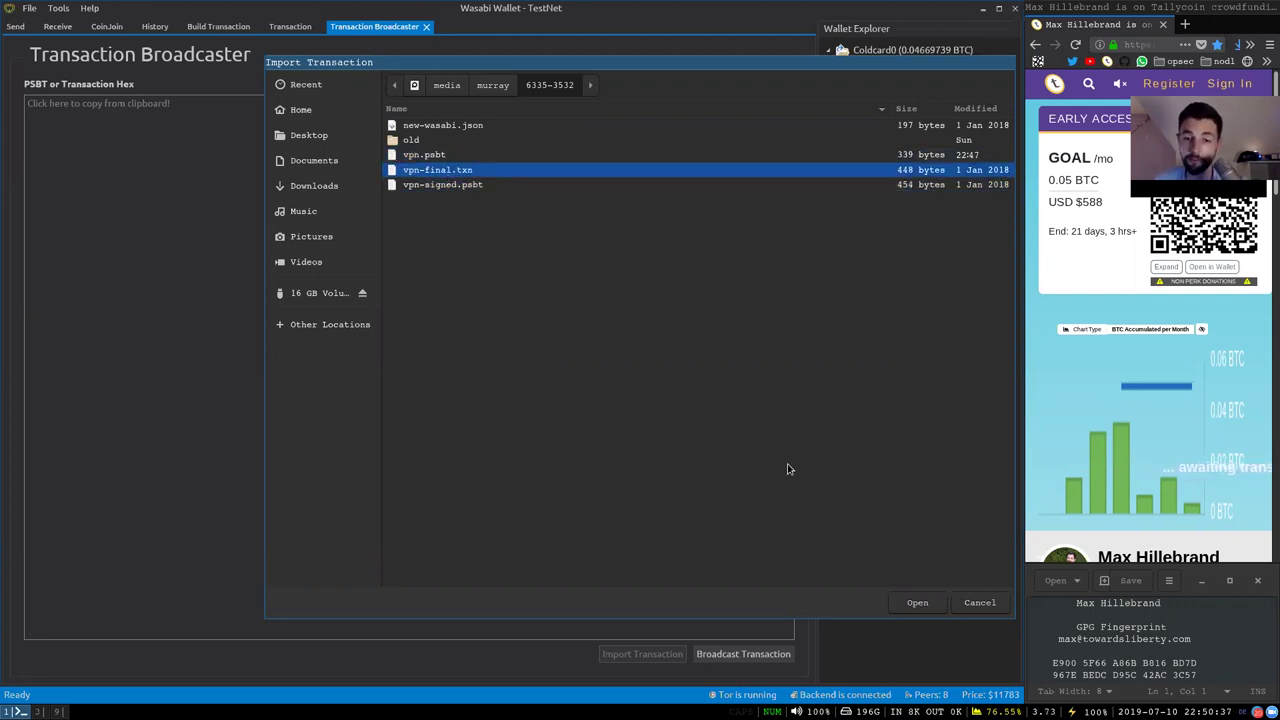
Load the vpn-final.txn hex and broadcast it, dropping the balance to 0.04669453 BTC
{"action": "left_click", "coordinate": [916, 603]}
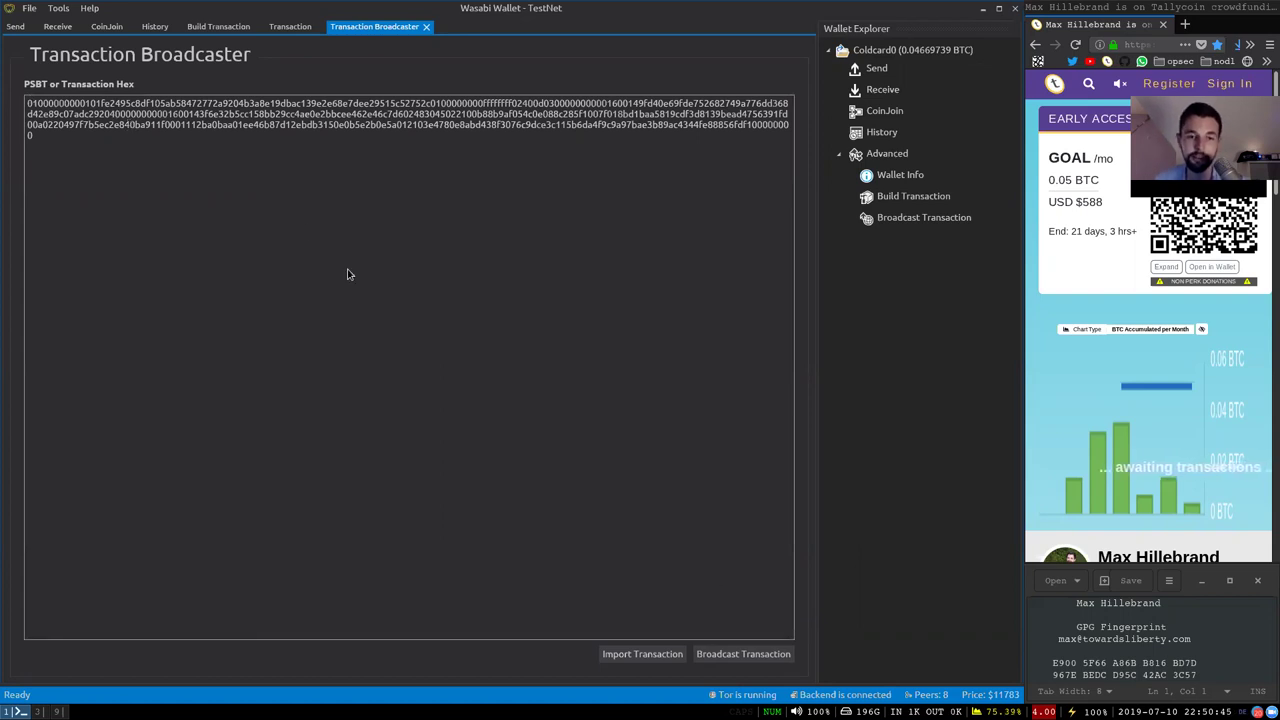
{"action": "left_click", "coordinate": [717, 656]}
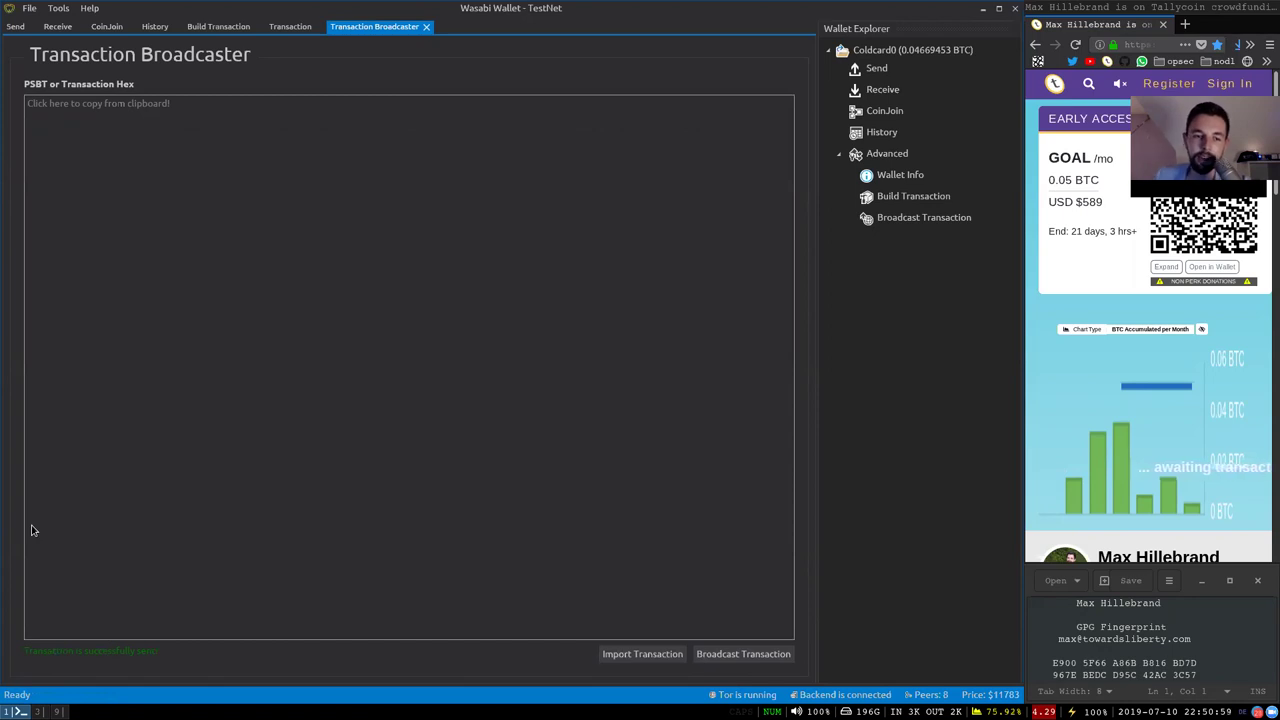
Show the Send tab's five coins, including the 0.00299714 VPN change
{"action": "left_click", "coordinate": [14, 27]}
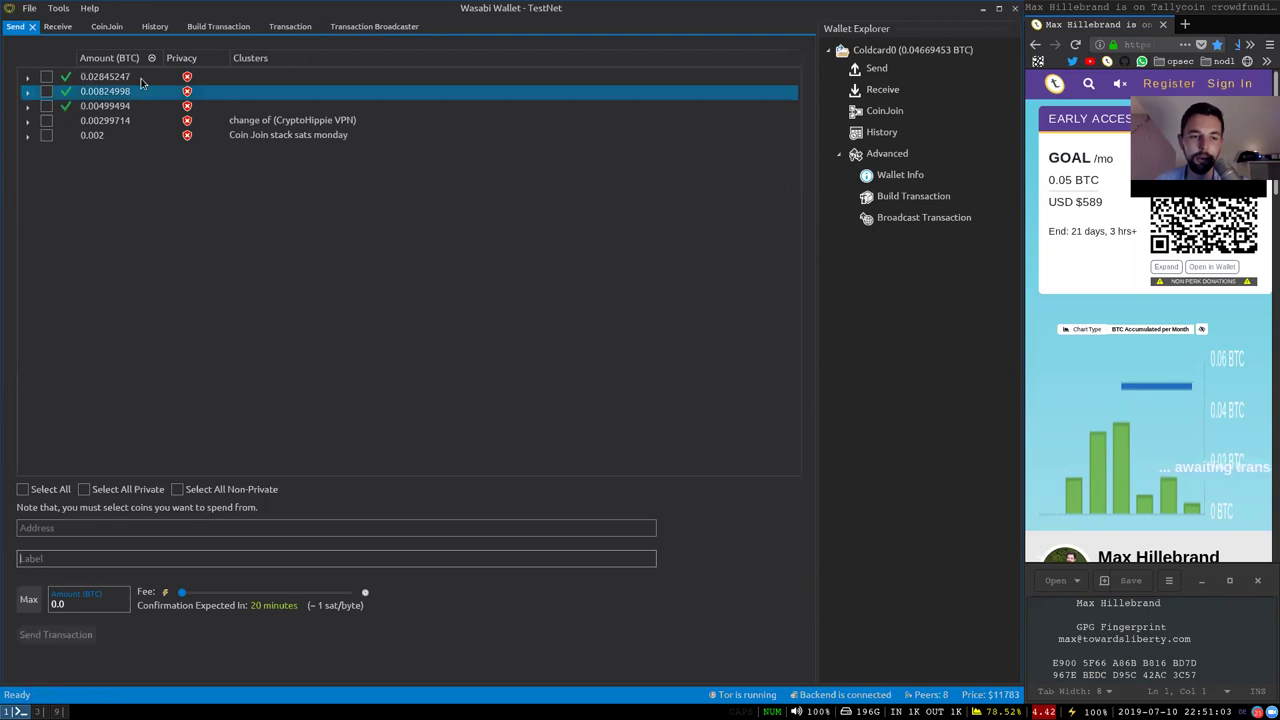